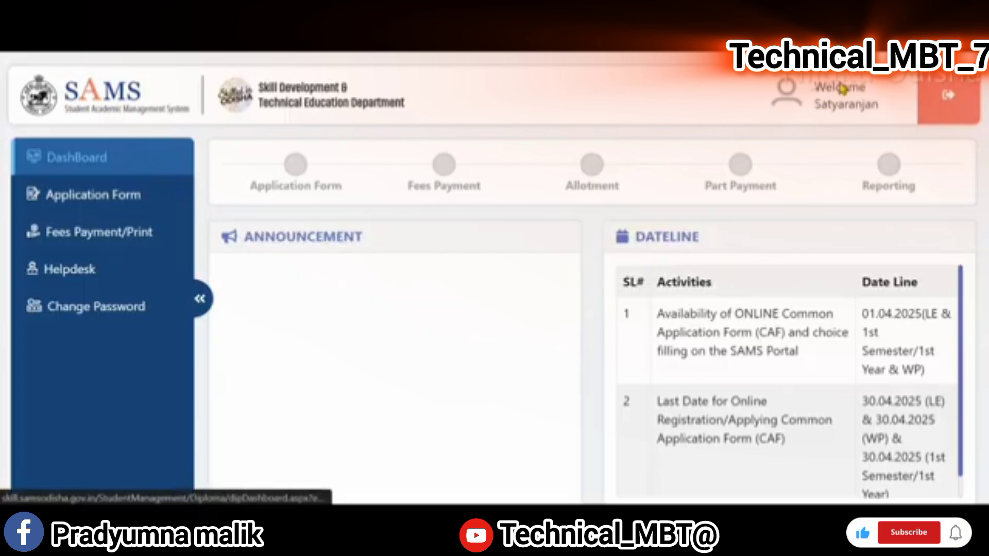
# Step: Open the application form without DigiLocker and set the course details to both Diploma in Engineering and Diploma in Non-Engineering
pyautogui.moveTo(307, 180)
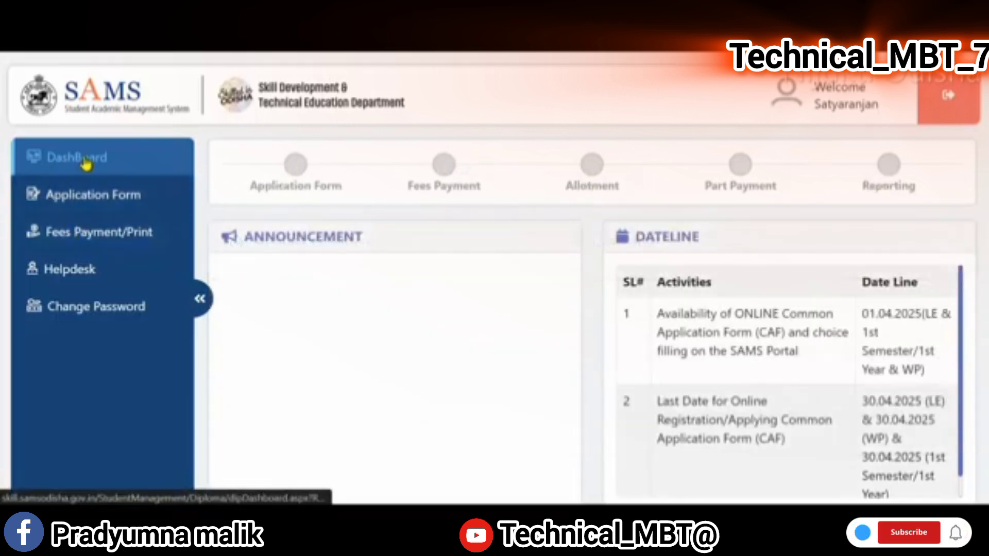
pyautogui.click(100, 205)
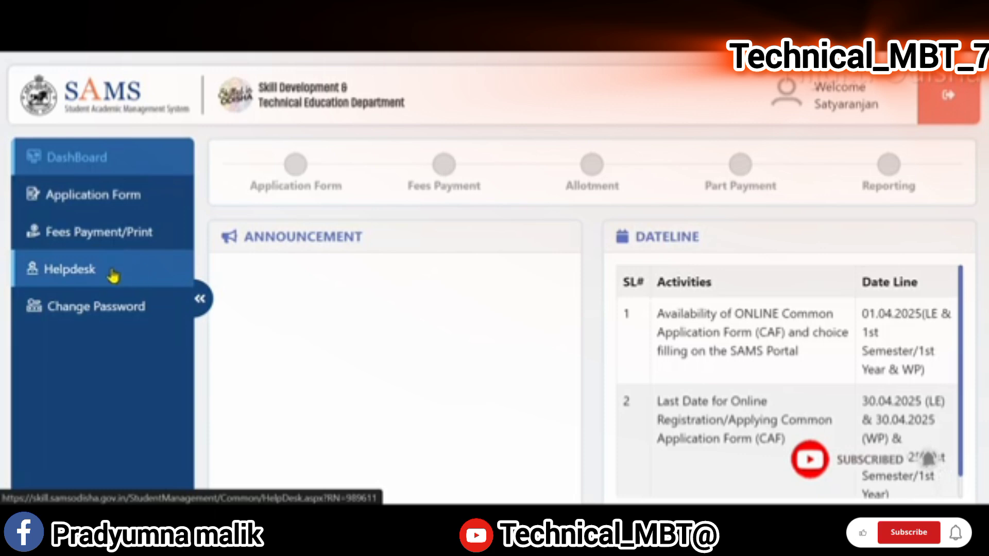
pyautogui.click(112, 200)
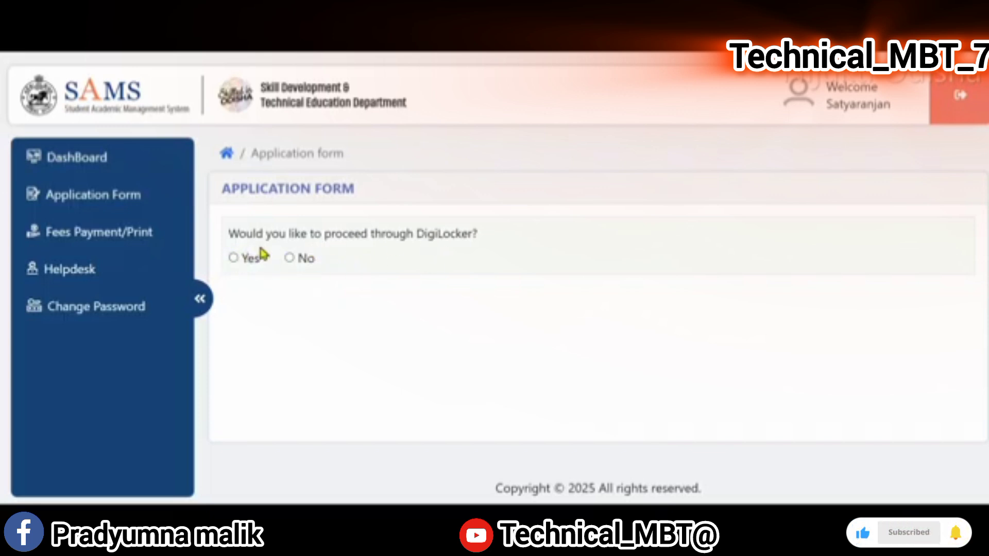
pyautogui.click(289, 258)
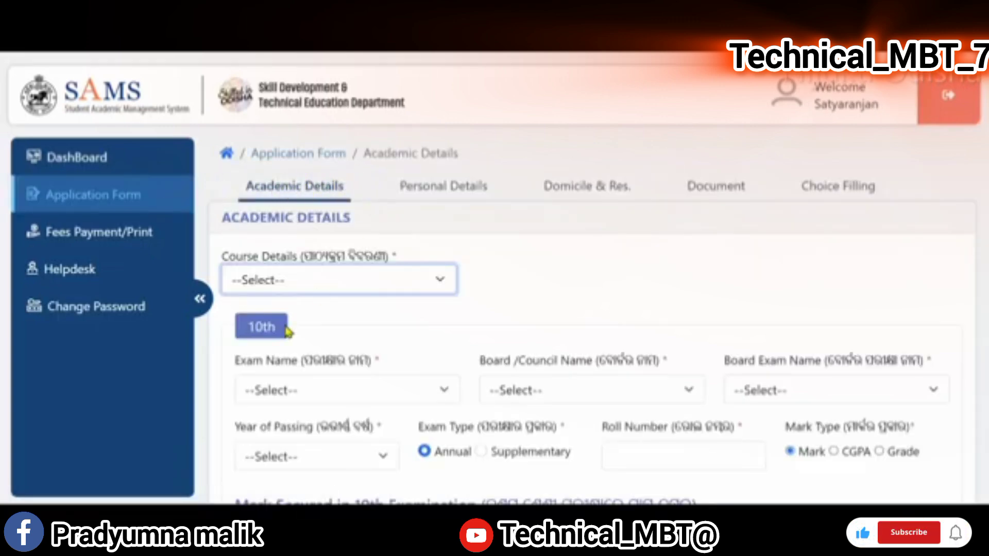
pyautogui.click(414, 283)
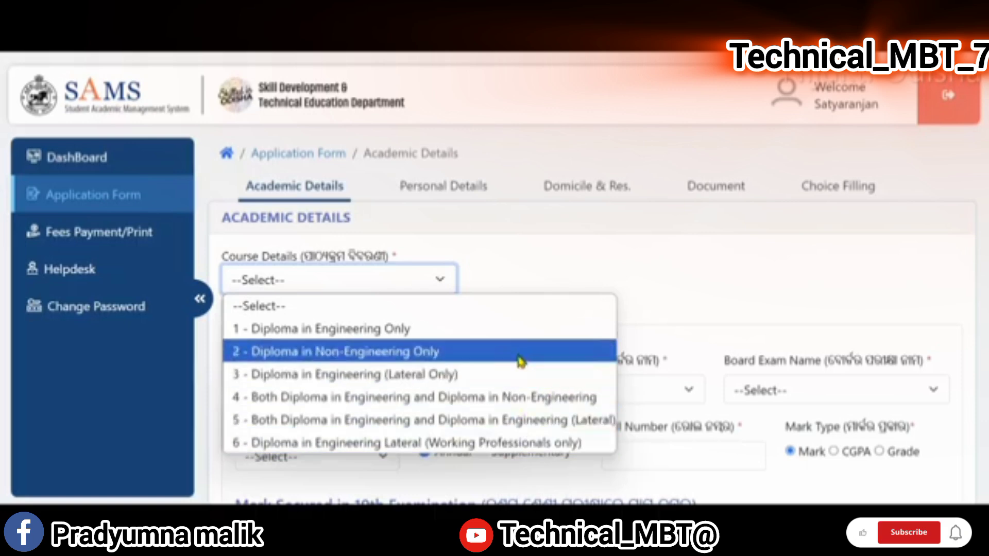
pyautogui.click(446, 402)
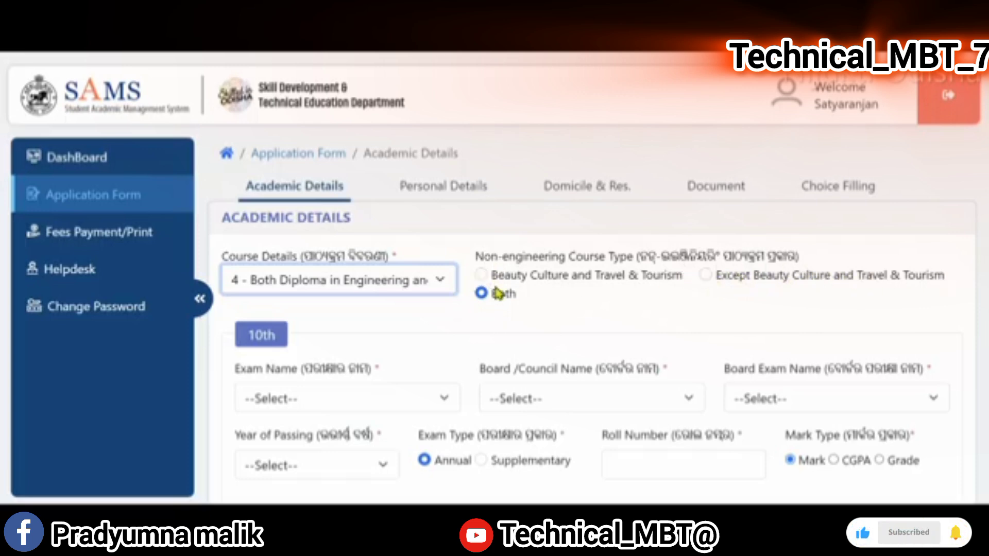
# Step: Set the 10th exam name to 10th, the board to Board of Secondary Education, Odisha, and the board exam to High School Certificate Examination
pyautogui.scroll(-3, 438, 295)
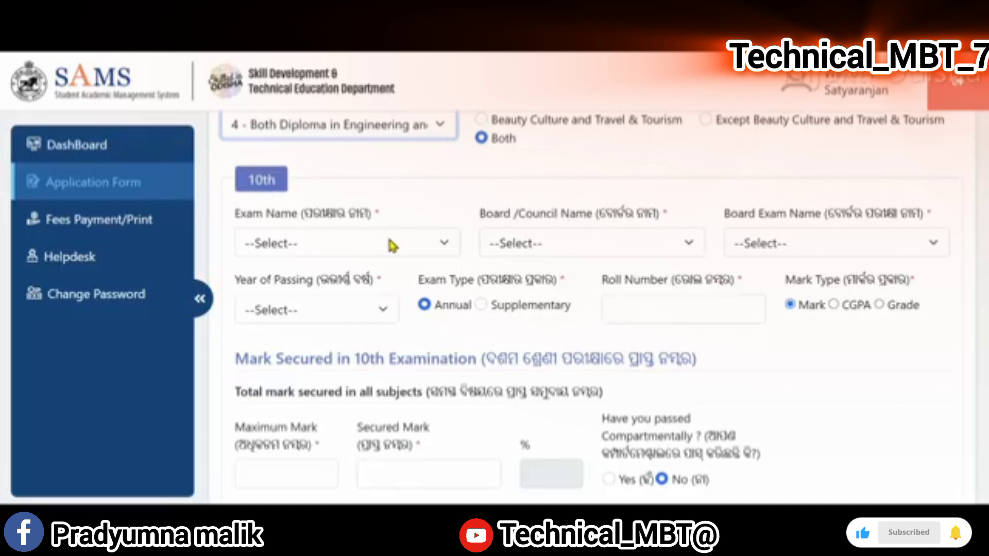
pyautogui.click(360, 246)
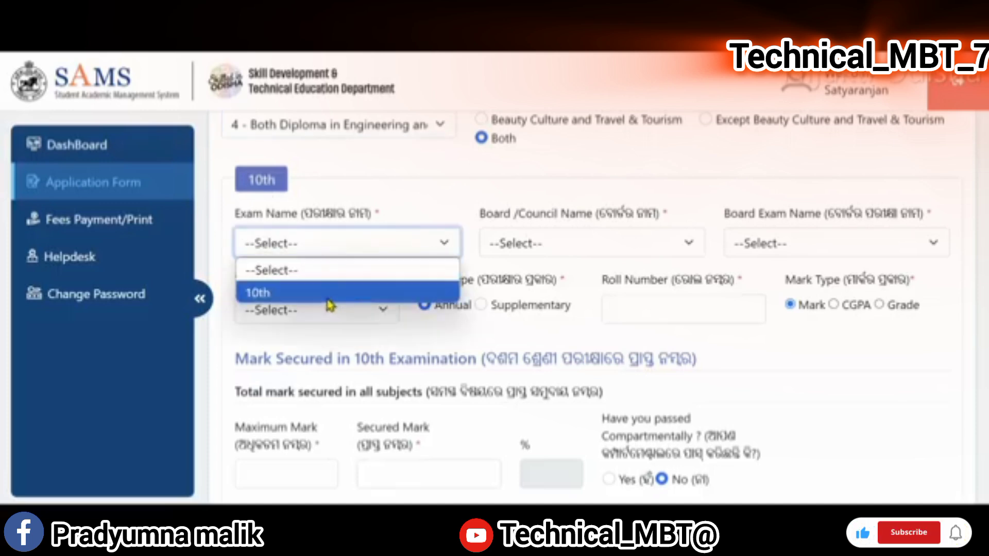
pyautogui.click(283, 299)
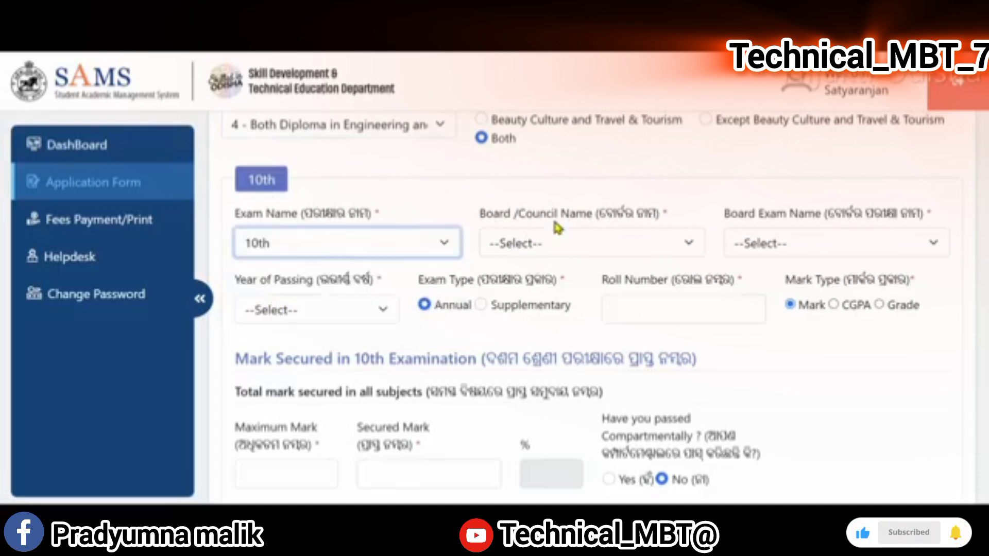
pyautogui.click(632, 242)
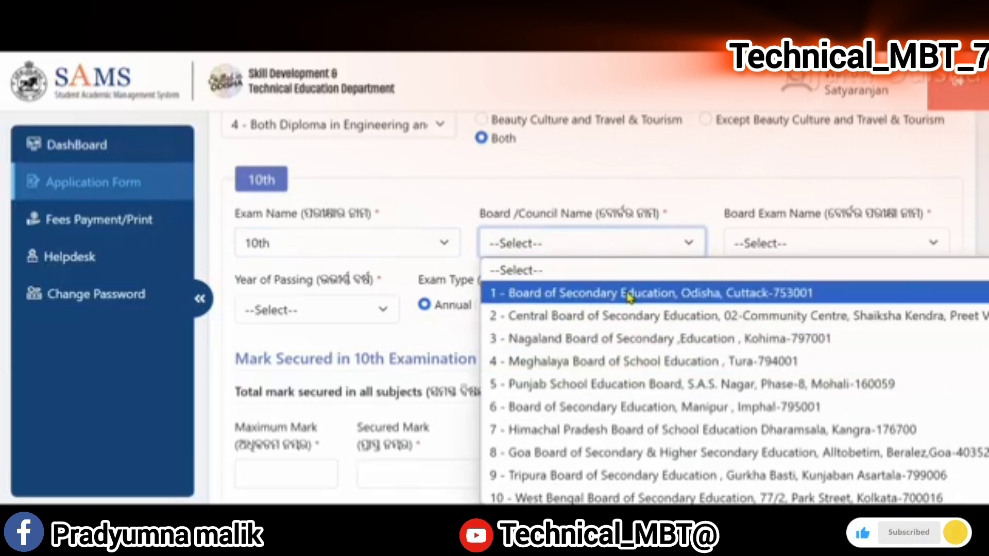
pyautogui.click(719, 294)
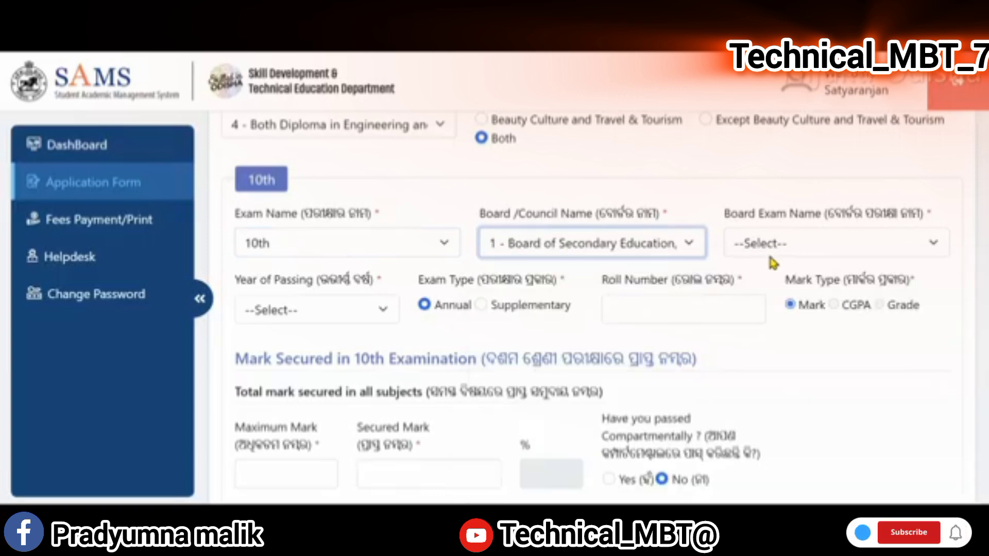
pyautogui.click(804, 244)
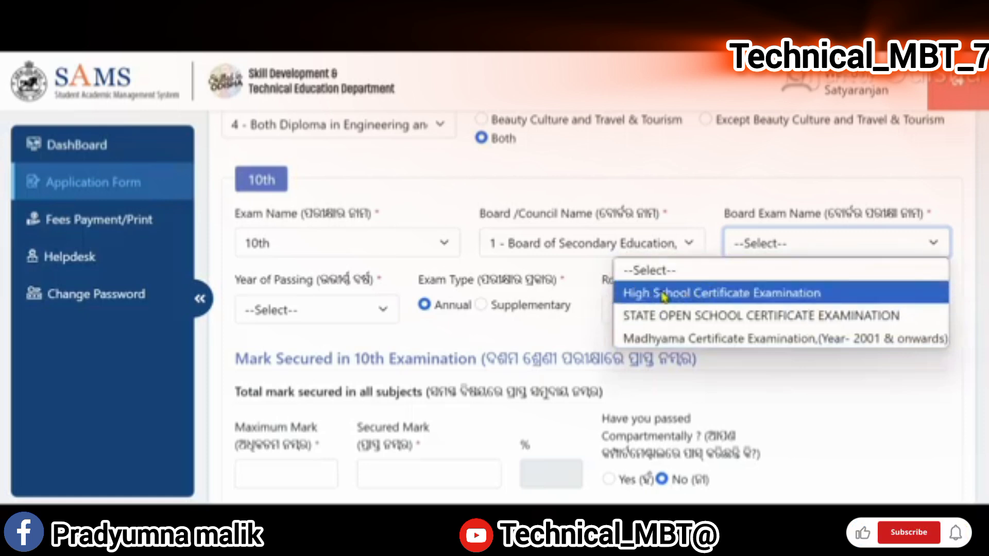
pyautogui.click(767, 299)
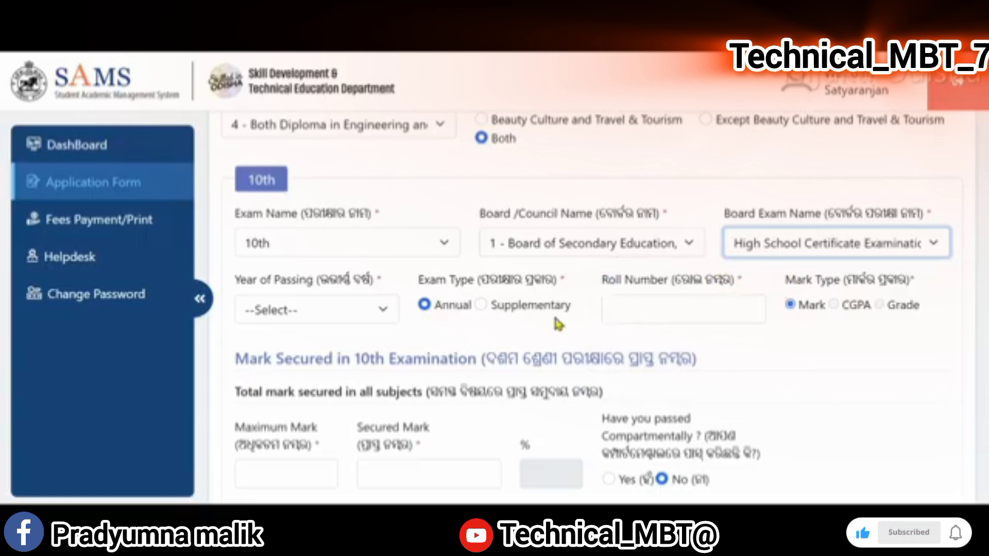
# Step: Set the year of passing for the 10th examination to 2018
pyautogui.click(366, 308)
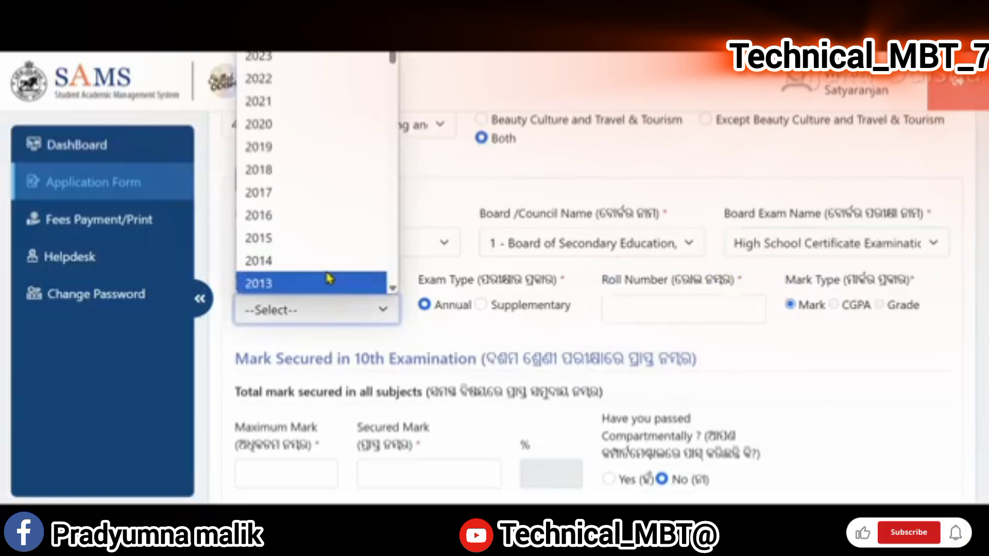
pyautogui.scroll(-3, 331, 268)
pyautogui.scroll(-7, 331, 258)
pyautogui.scroll(10, 320, 258)
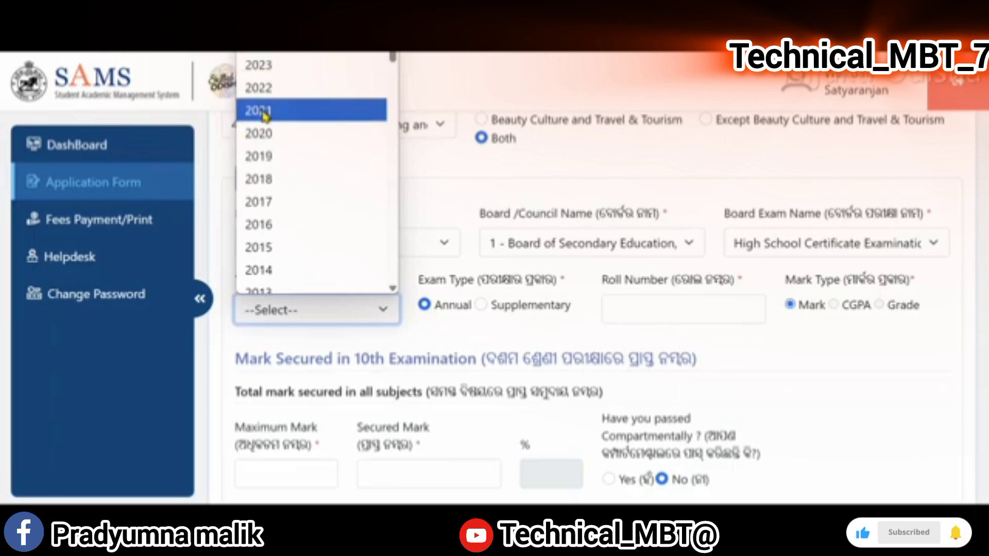
pyautogui.click(260, 179)
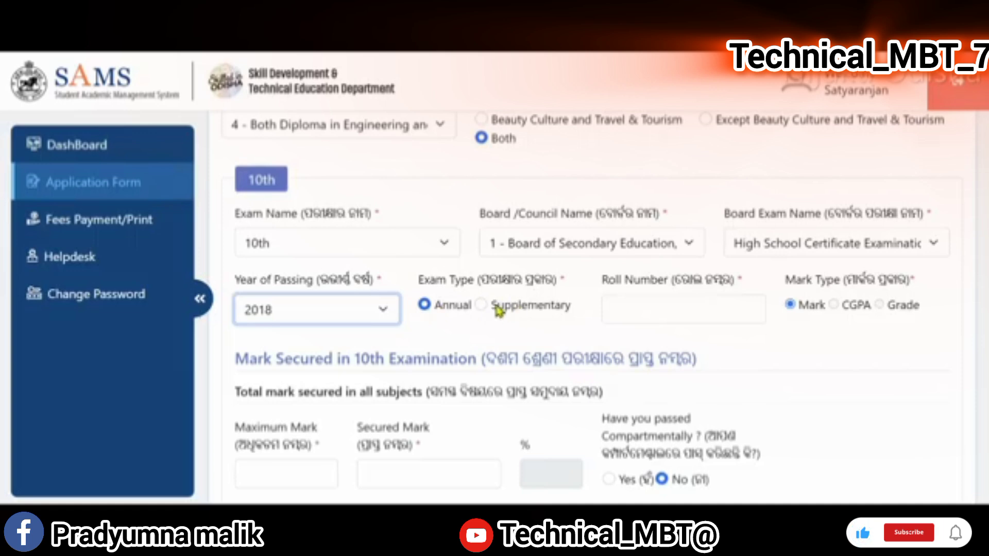
pyautogui.click(324, 323)
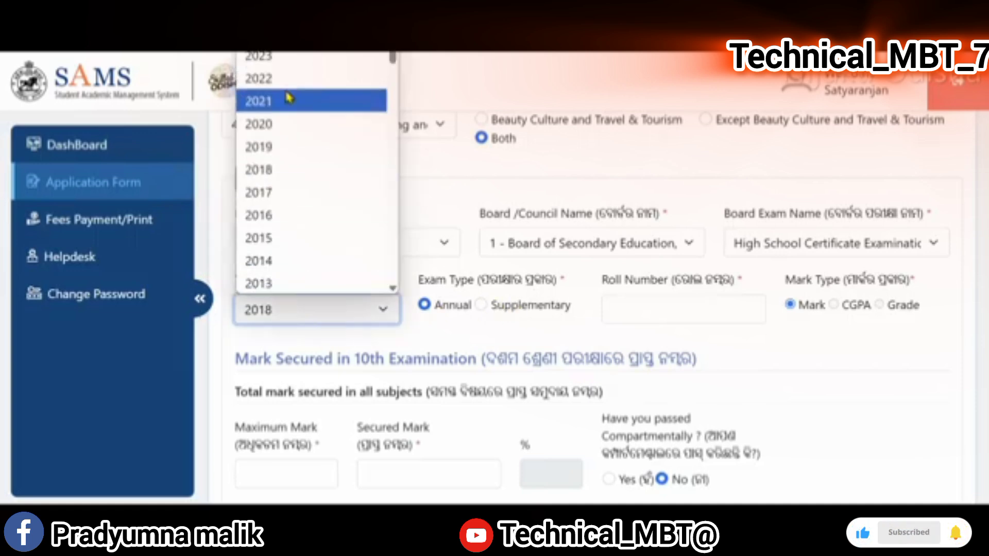
pyautogui.click(282, 169)
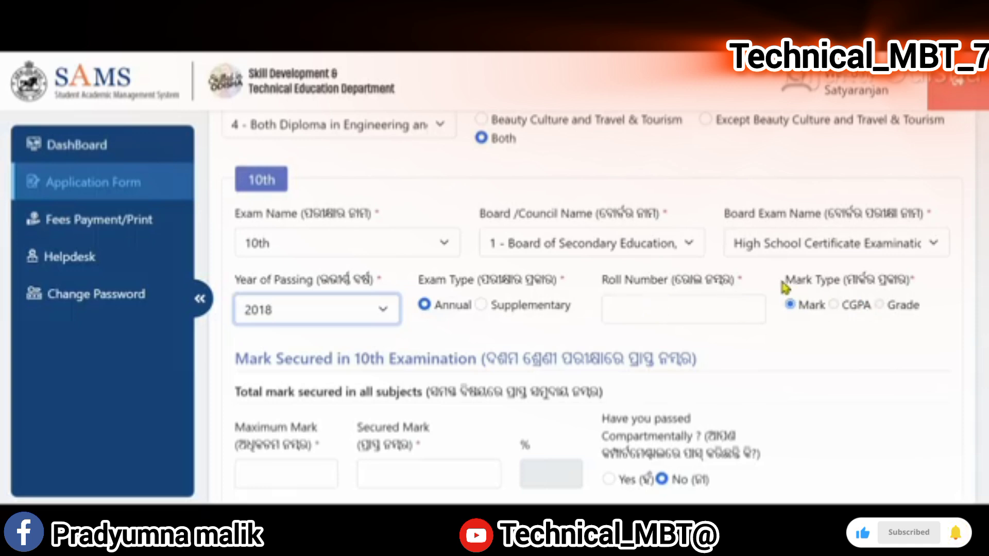
pyautogui.click(883, 308)
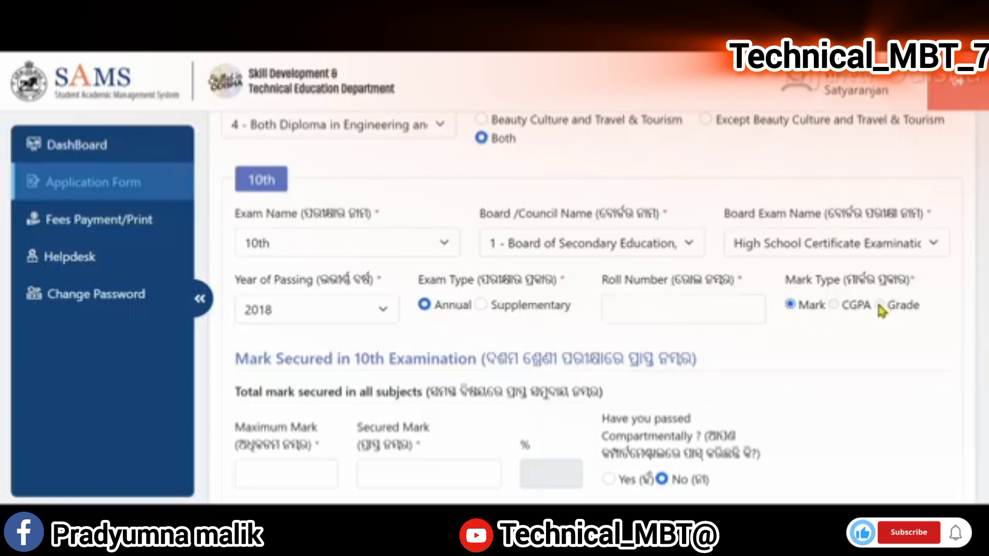
# Step: Enter the total 10th marks for all subjects with a maximum of 600 and a secured mark of 495
pyautogui.scroll(-3, 492, 223)
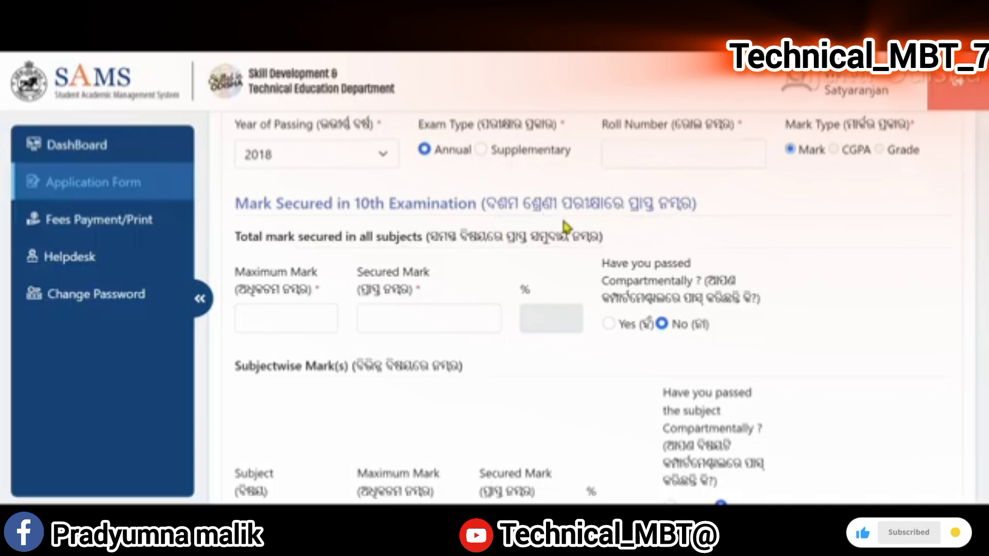
pyautogui.scroll(-2, 574, 227)
pyautogui.click(284, 238)
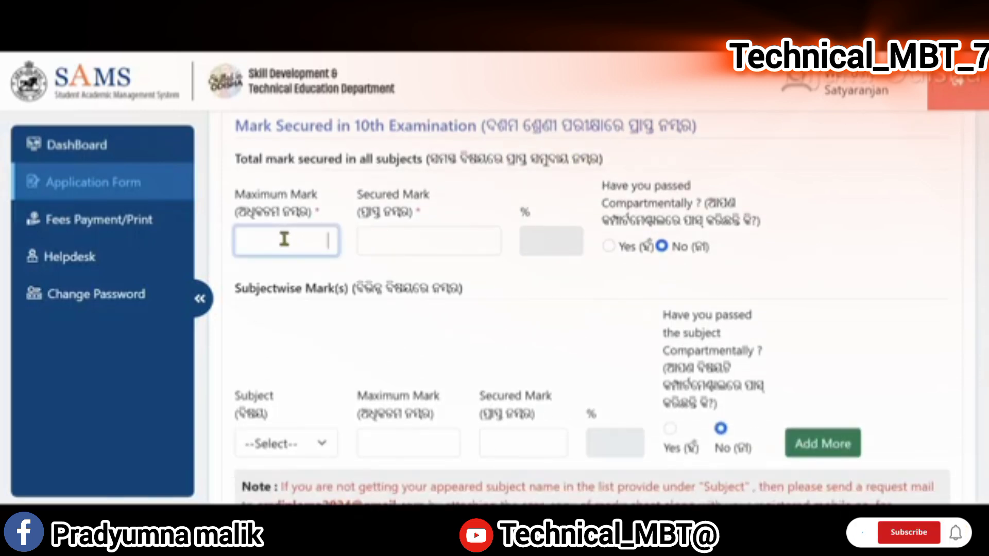
pyautogui.write('600')
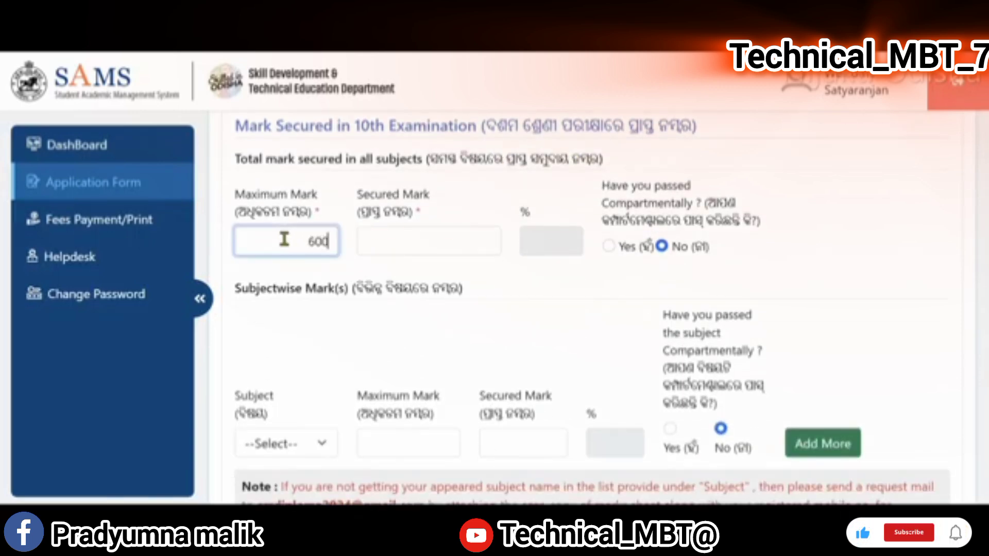
pyautogui.click(404, 241)
pyautogui.write('495')
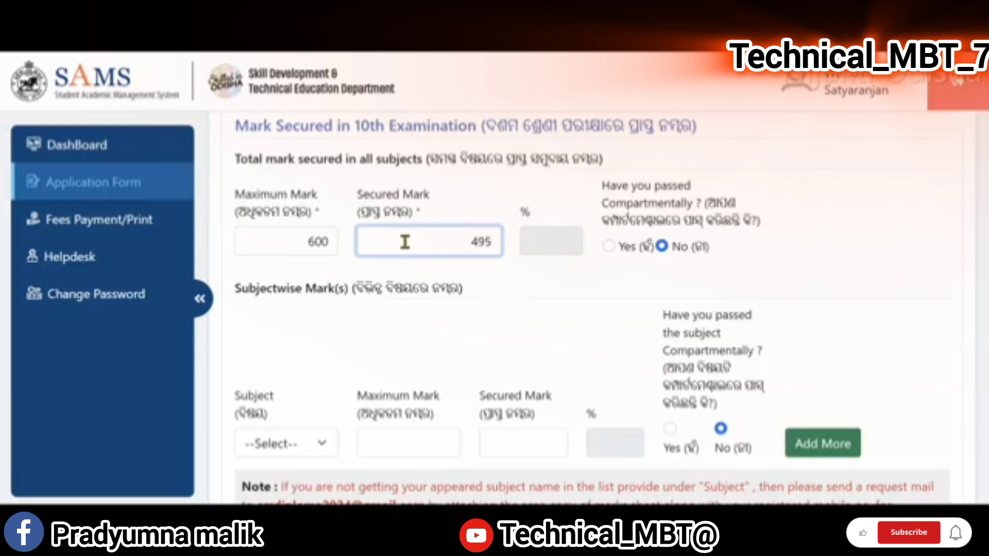
pyautogui.click(570, 273)
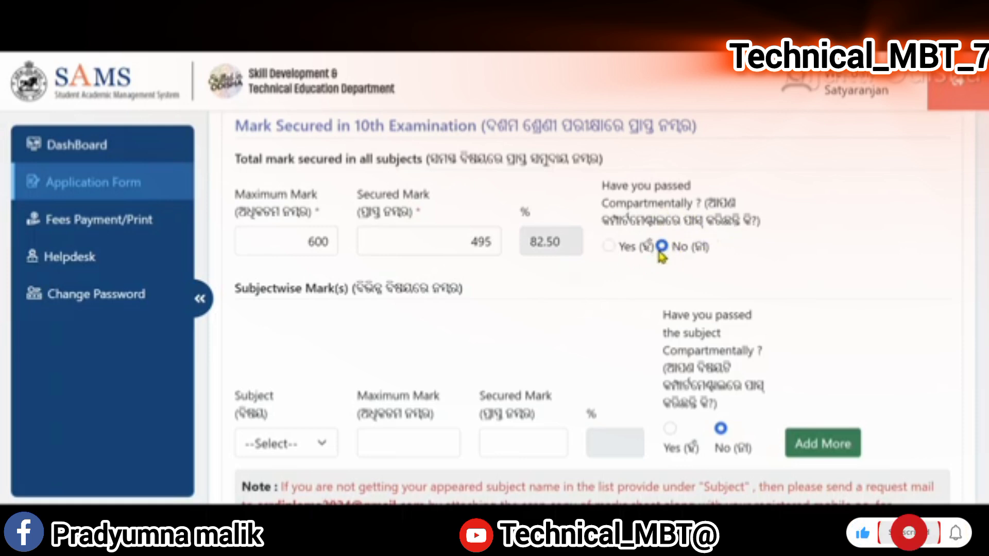
# Step: Add First Language/Odia to the 10th subject-wise marks with a maximum mark of 100 and a secured mark of 85
pyautogui.scroll(-2, 688, 242)
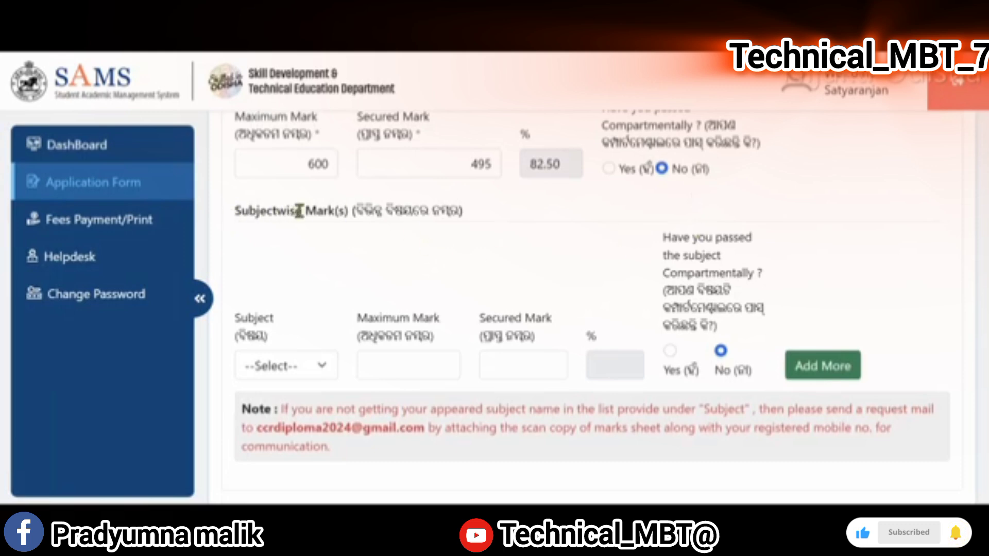
pyautogui.scroll(-2, 656, 238)
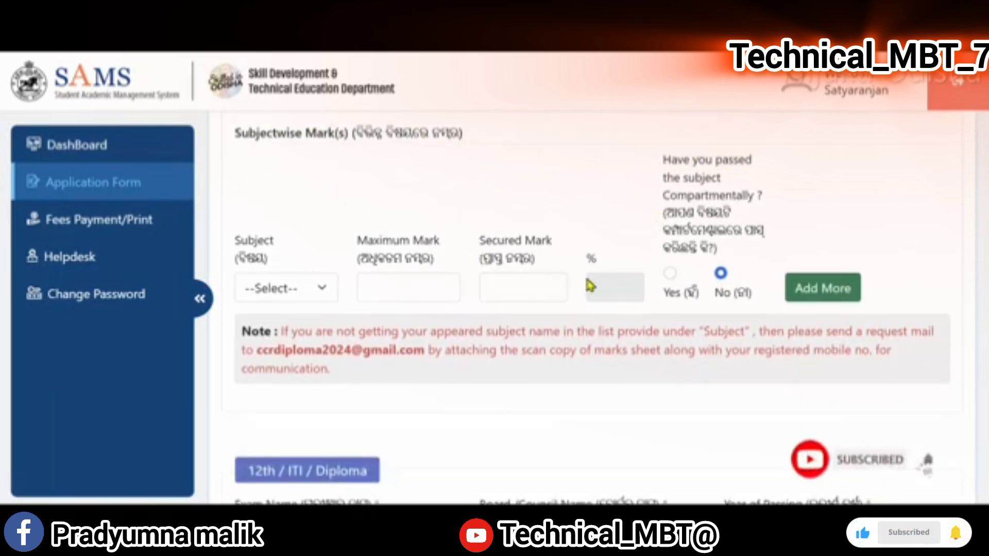
pyautogui.click(311, 289)
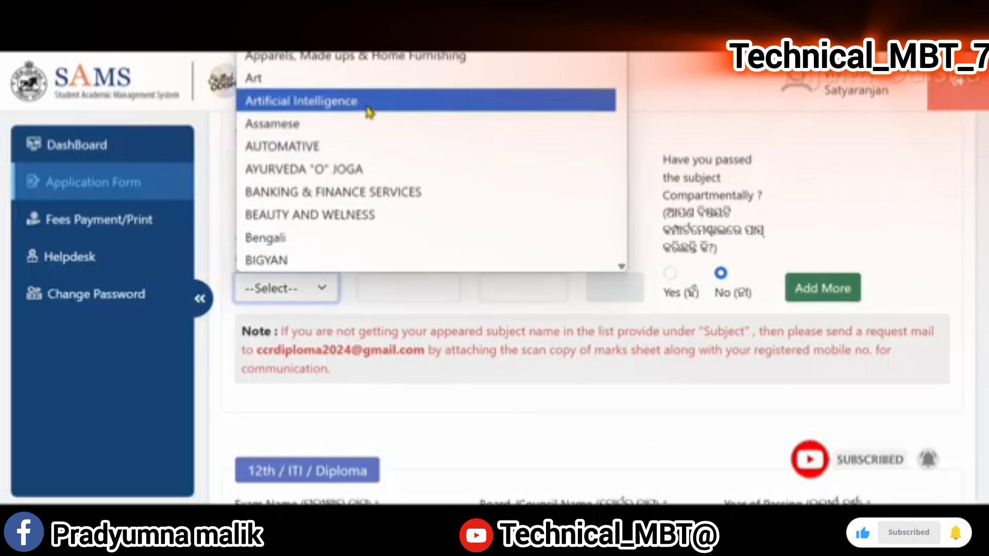
pyautogui.scroll(-3, 355, 154)
pyautogui.scroll(-6, 331, 222)
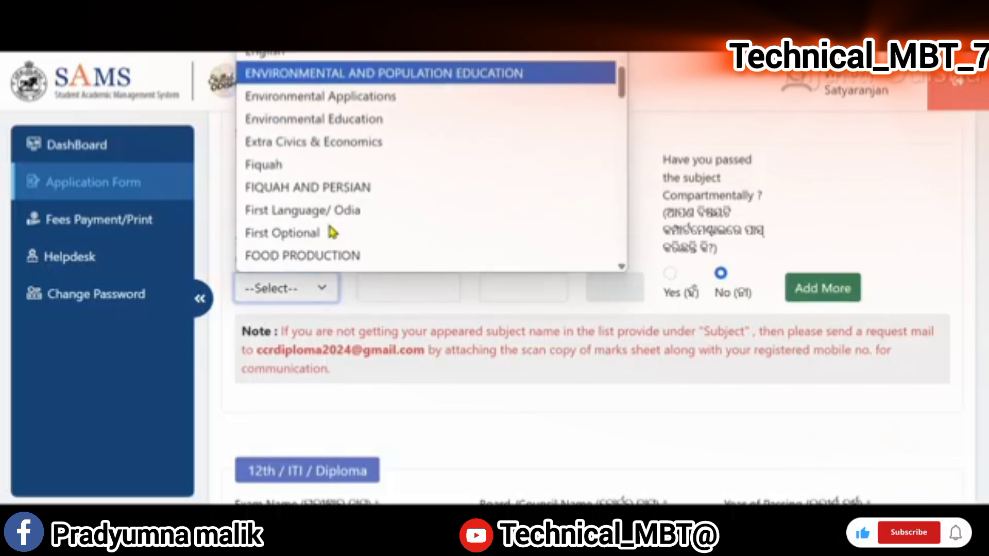
pyautogui.click(300, 211)
pyautogui.click(397, 247)
pyautogui.write('1')
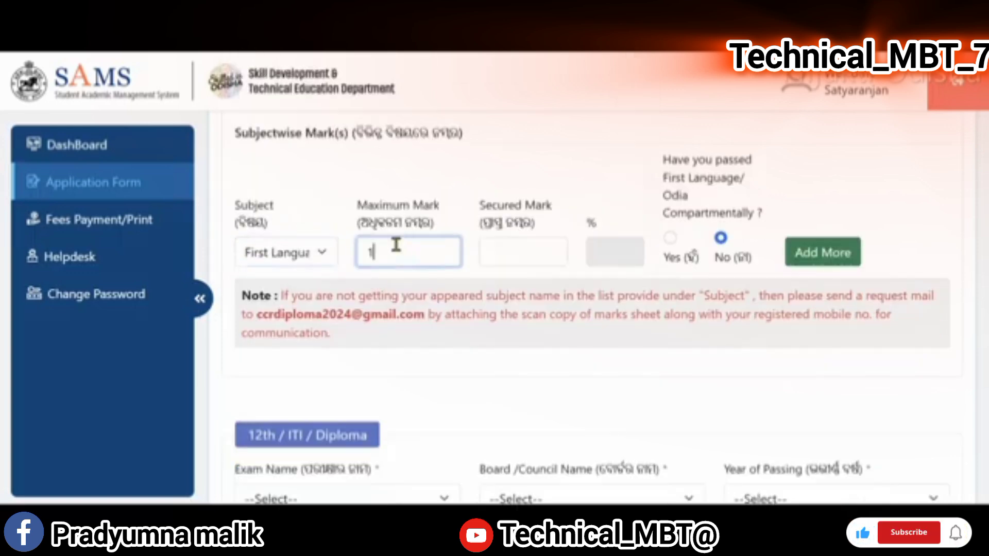
pyautogui.write('00')
pyautogui.click(559, 245)
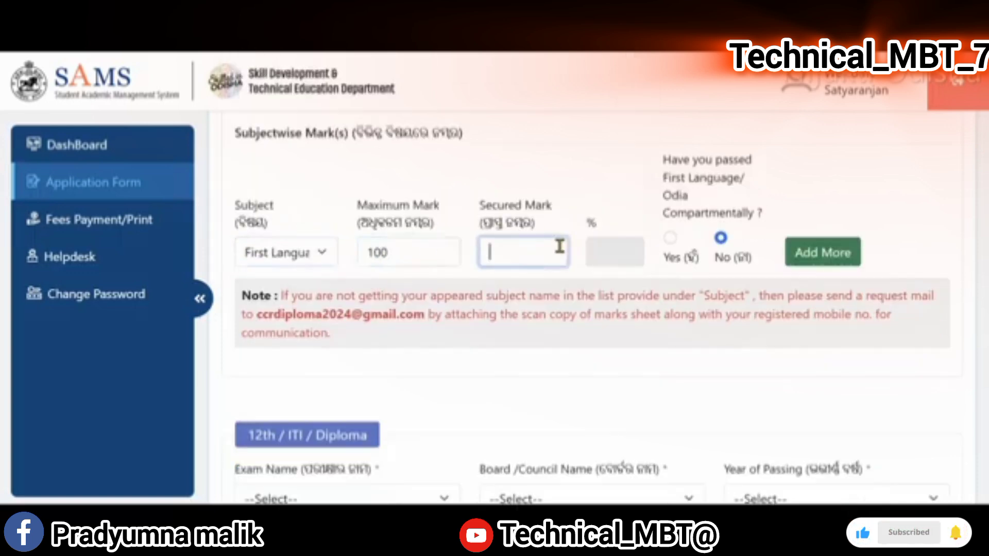
pyautogui.write('85')
pyautogui.click(665, 273)
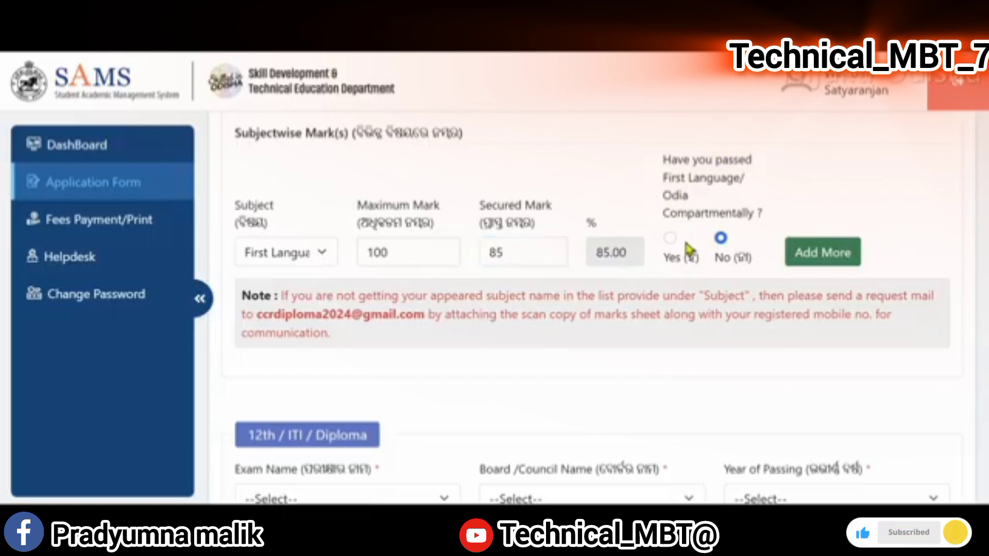
pyautogui.click(820, 257)
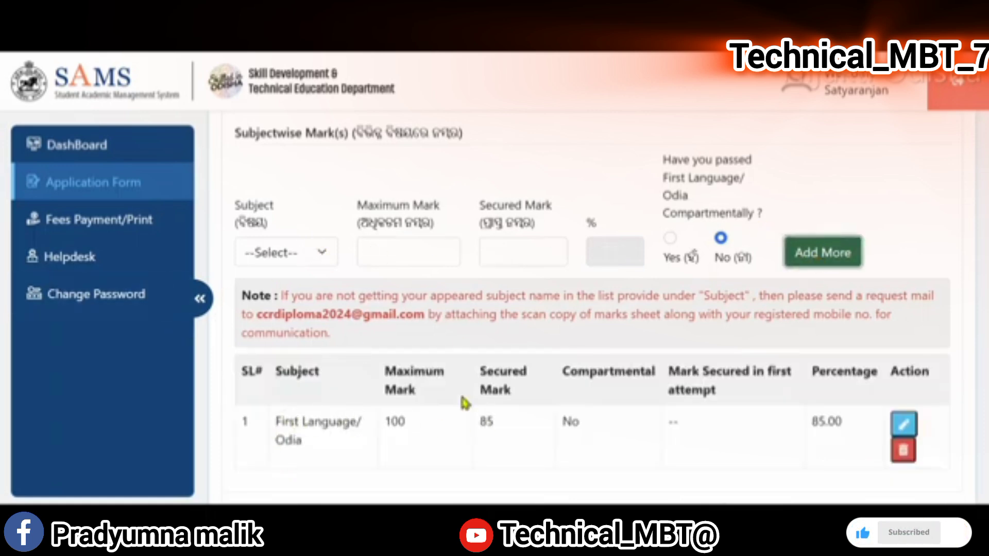
# Step: Add English to the 10th subject-wise marks with a maximum mark of 100 and a secured mark of 81
pyautogui.click(294, 256)
pyautogui.scroll(-6, 344, 160)
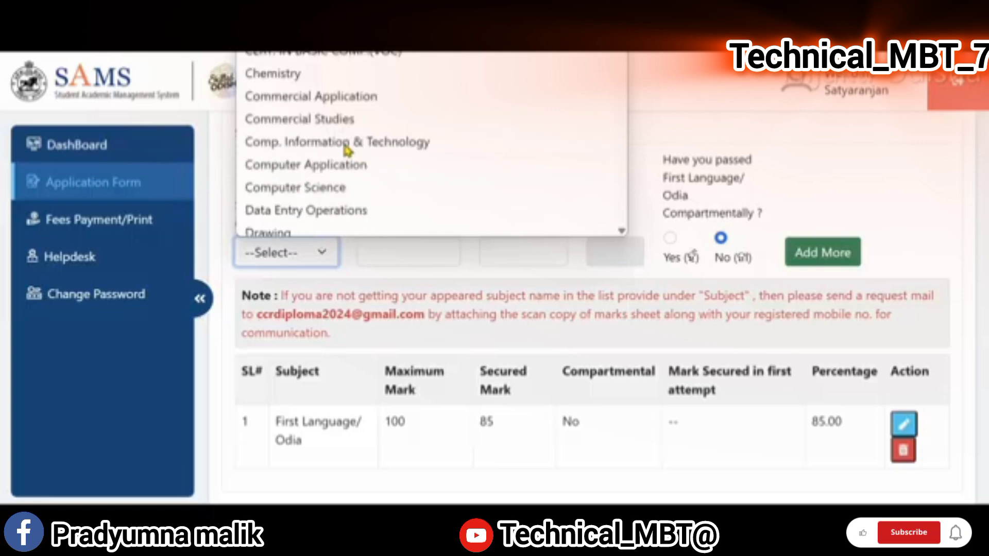
pyautogui.scroll(-3, 340, 152)
pyautogui.click(276, 60)
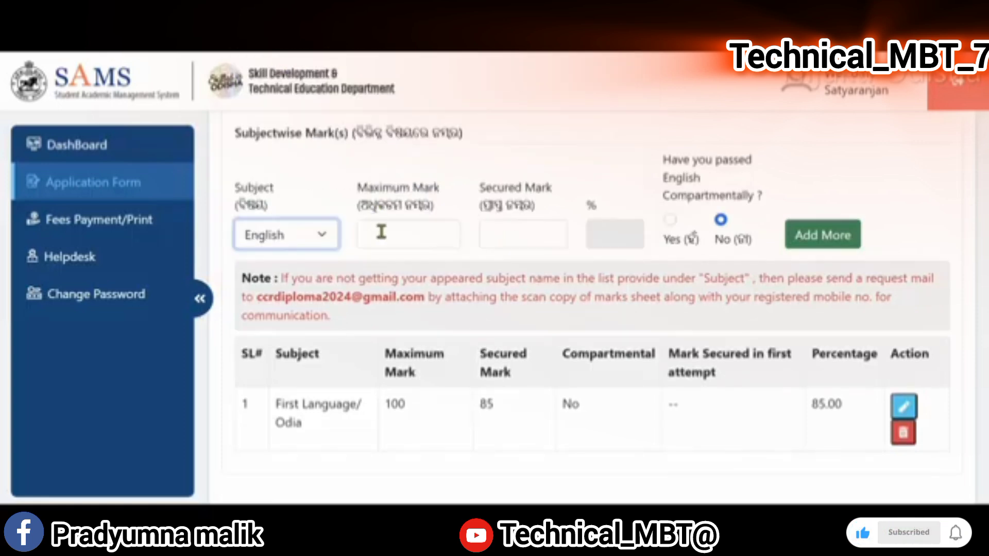
pyautogui.click(397, 235)
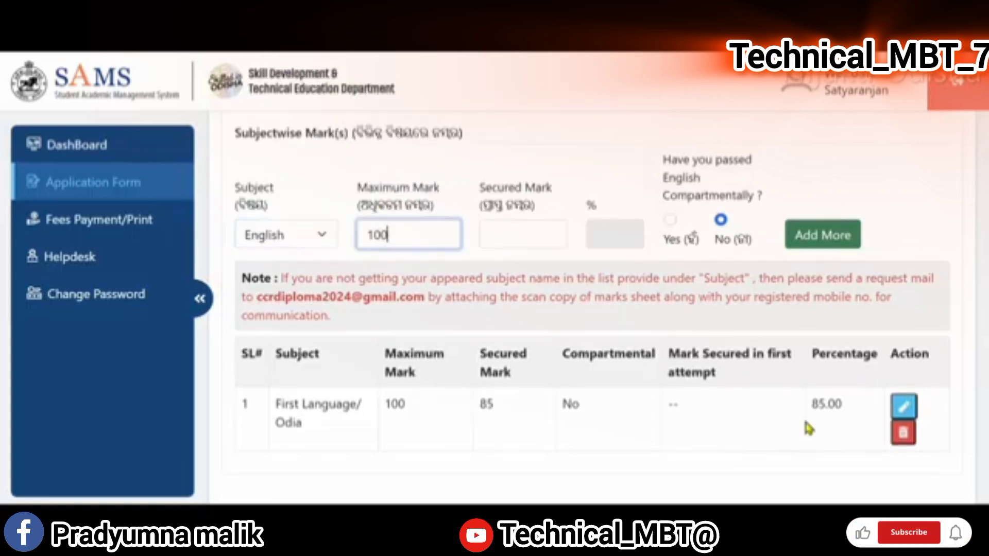
pyautogui.click(496, 226)
pyautogui.write('81')
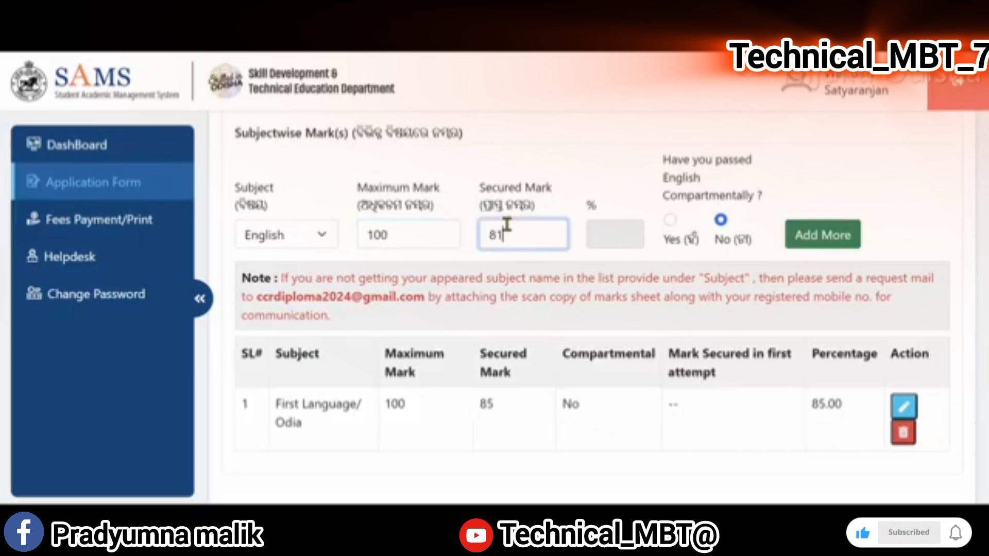
pyautogui.click(659, 250)
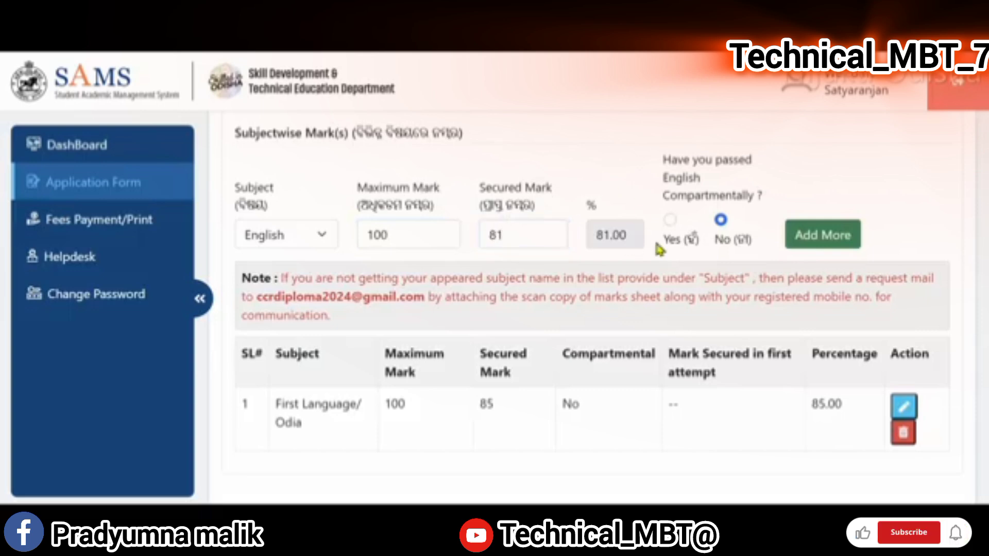
pyautogui.click(802, 236)
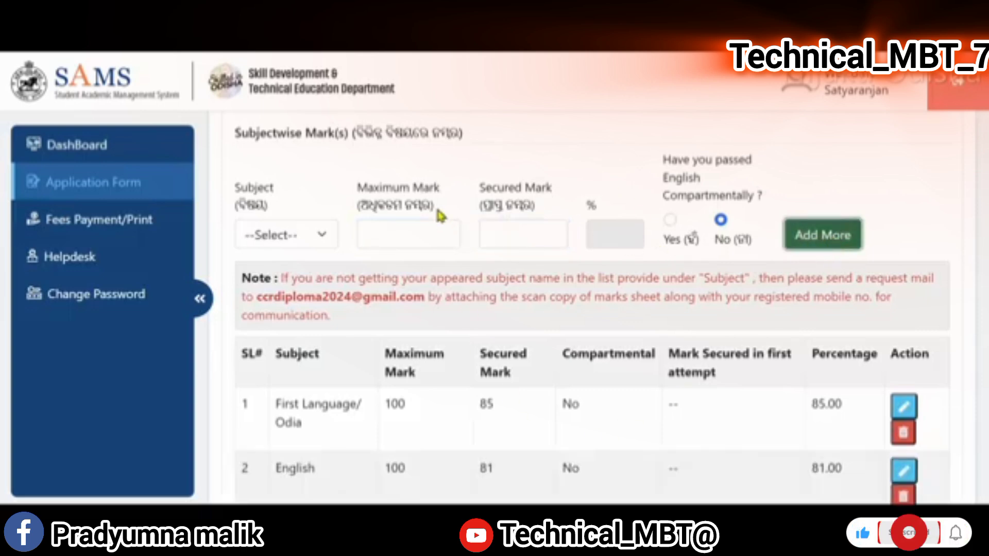
pyautogui.click(316, 235)
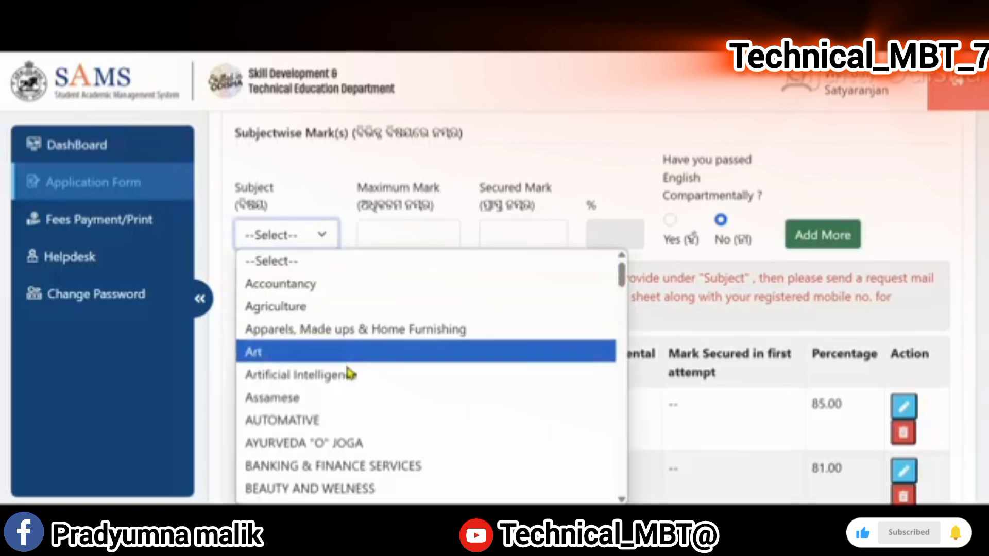
pyautogui.scroll(-4, 355, 463)
pyautogui.scroll(-4, 360, 489)
pyautogui.scroll(9, 382, 433)
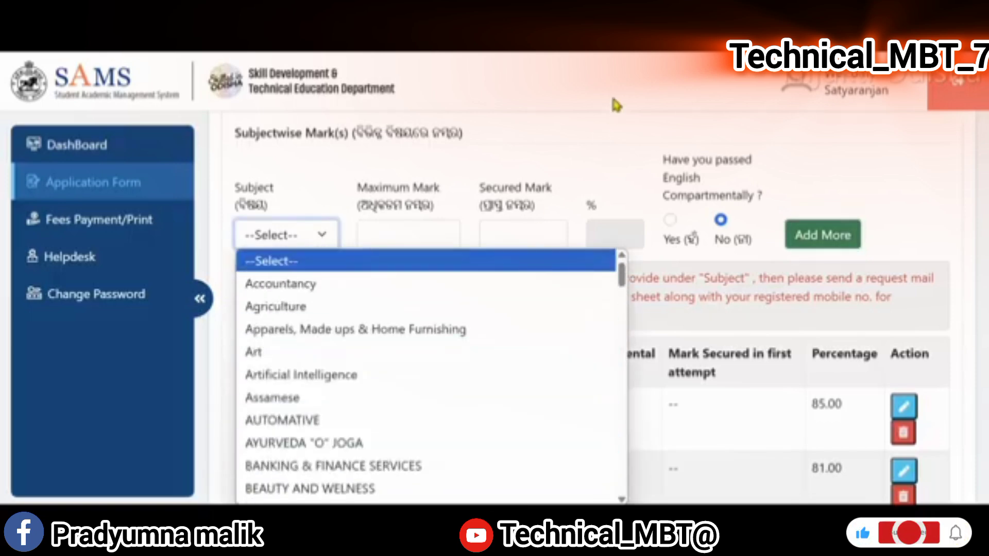
pyautogui.click(474, 229)
# Step: Set the exam name in the 12th / ITI / Diploma section to +2 Science
pyautogui.scroll(-5, 703, 265)
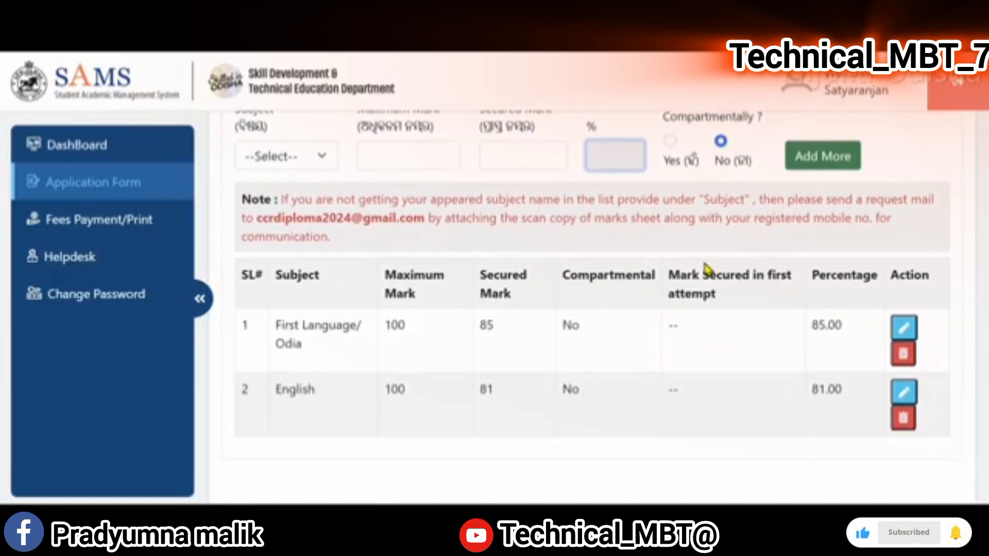
pyautogui.scroll(-2, 642, 240)
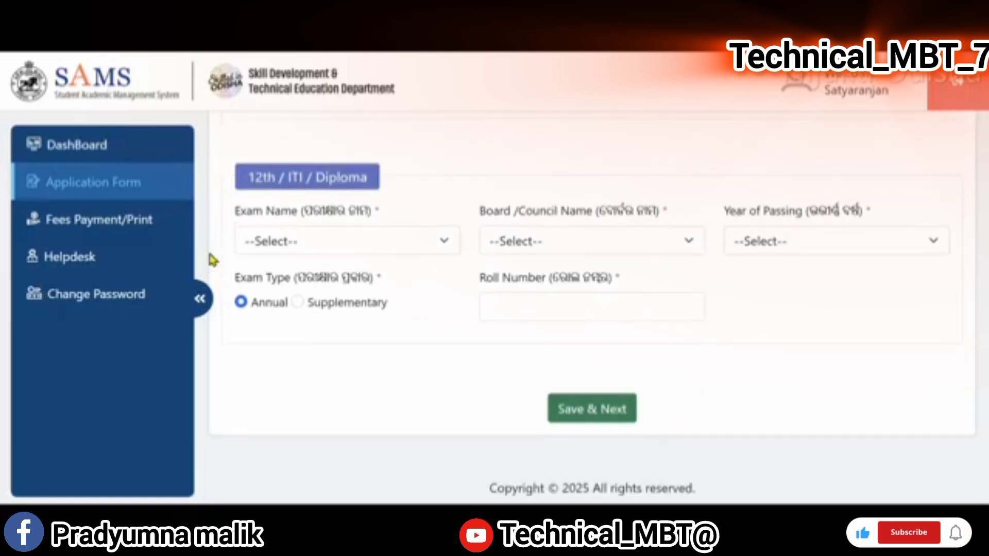
pyautogui.click(329, 246)
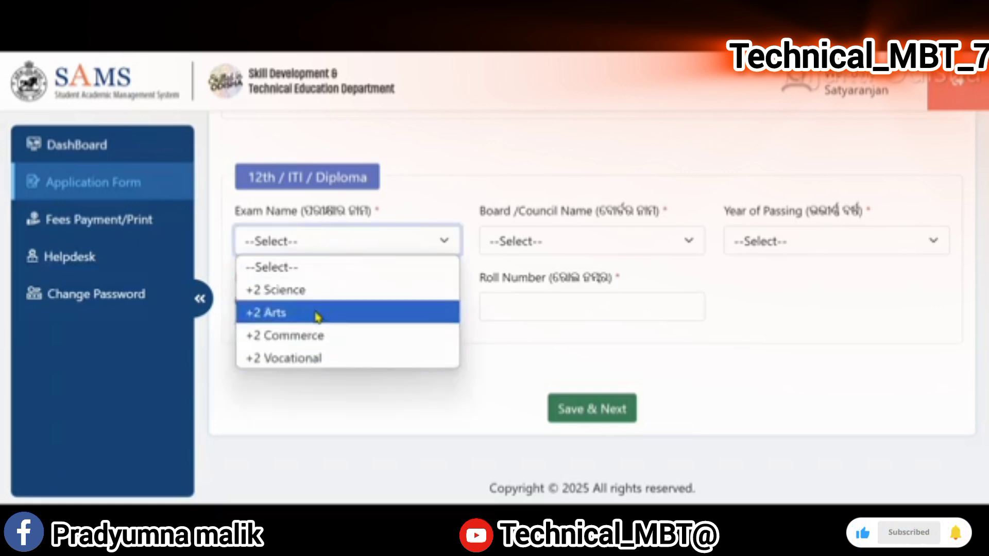
pyautogui.click(293, 292)
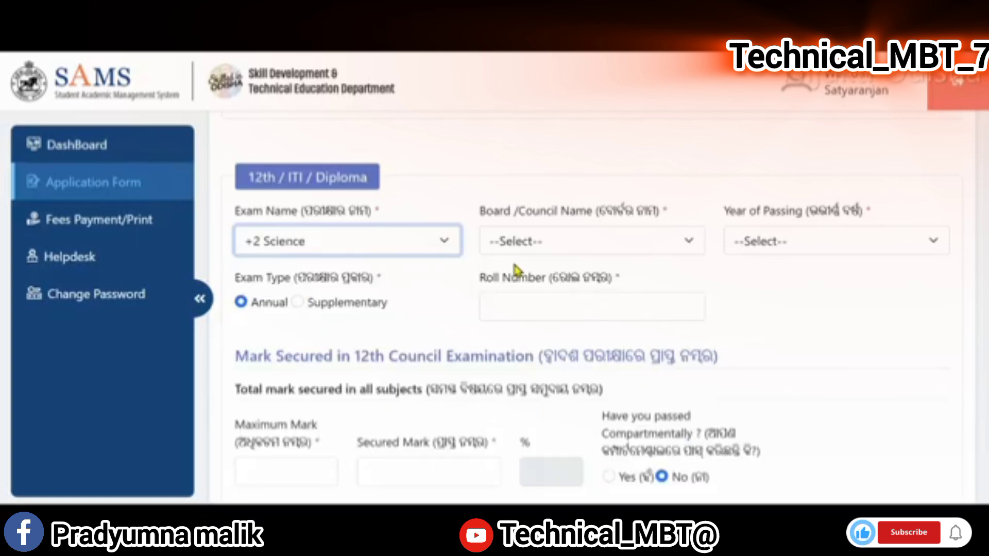
# Step: Set the 12th board/council to 24 - CHSE, Odisha and the year of passing to 2022
pyautogui.click(600, 248)
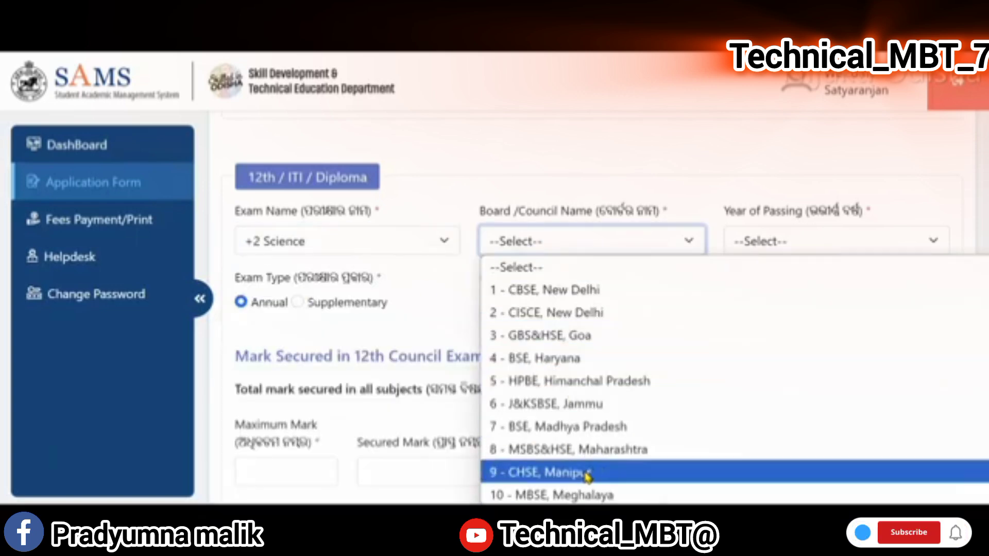
pyautogui.scroll(-4, 585, 479)
pyautogui.scroll(-3, 585, 484)
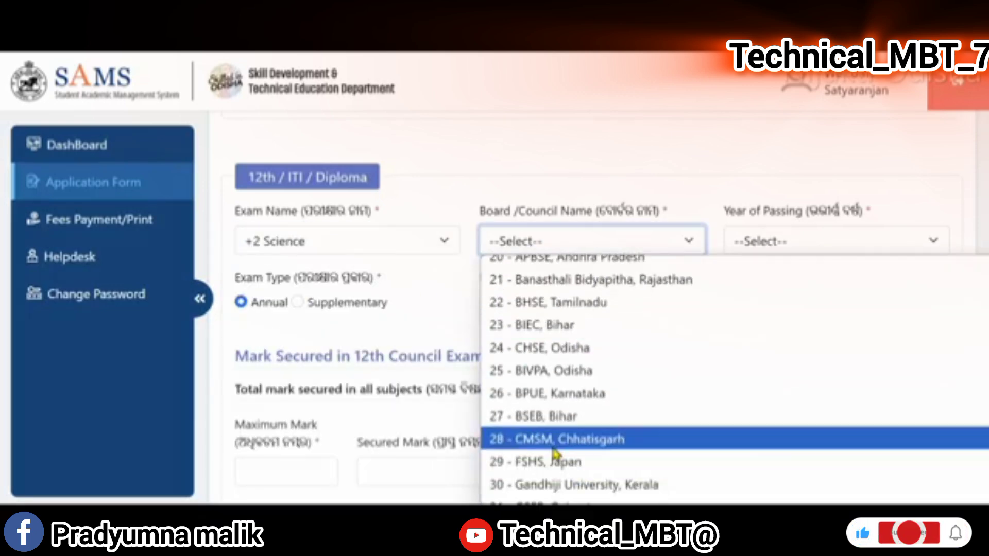
pyautogui.click(548, 347)
pyautogui.click(799, 247)
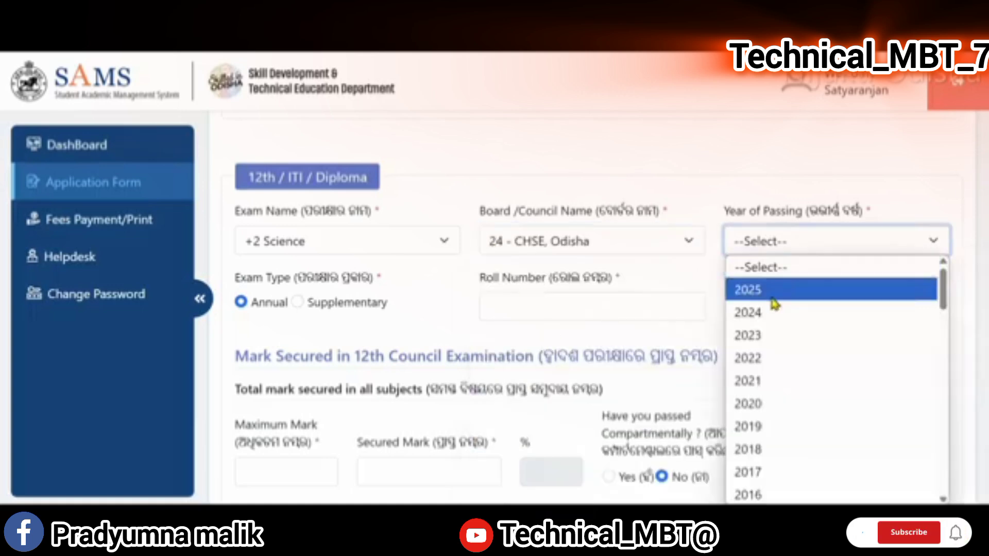
pyautogui.click(760, 369)
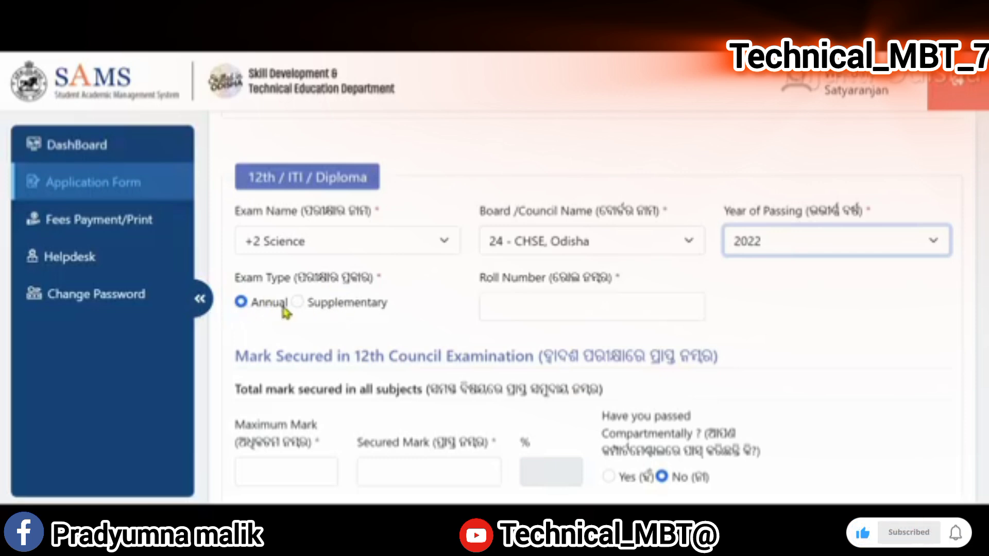
# Step: Enter the total 12th marks for all subjects with a maximum of 600 and a secured mark of 455
pyautogui.scroll(-3, 641, 303)
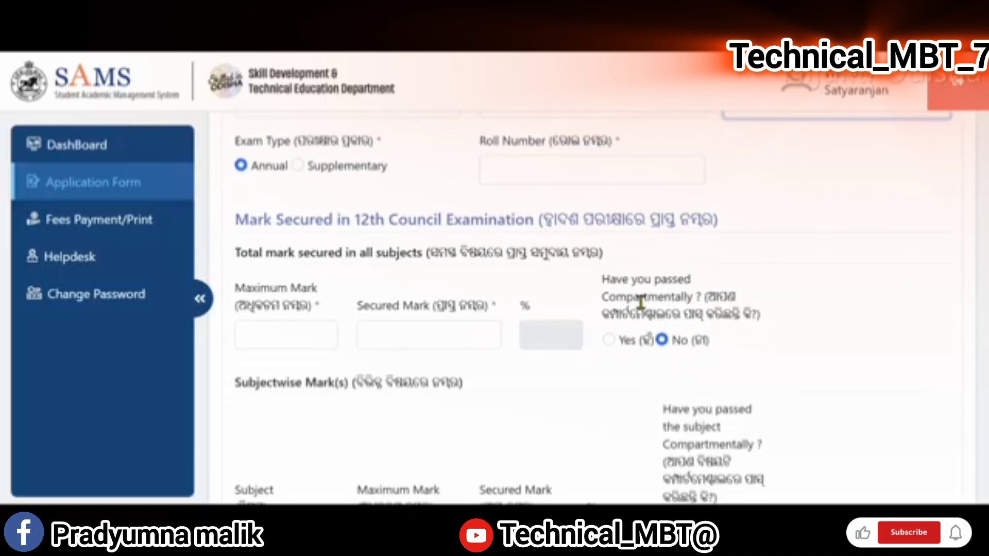
pyautogui.scroll(-2, 286, 305)
pyautogui.click(285, 238)
pyautogui.write('600')
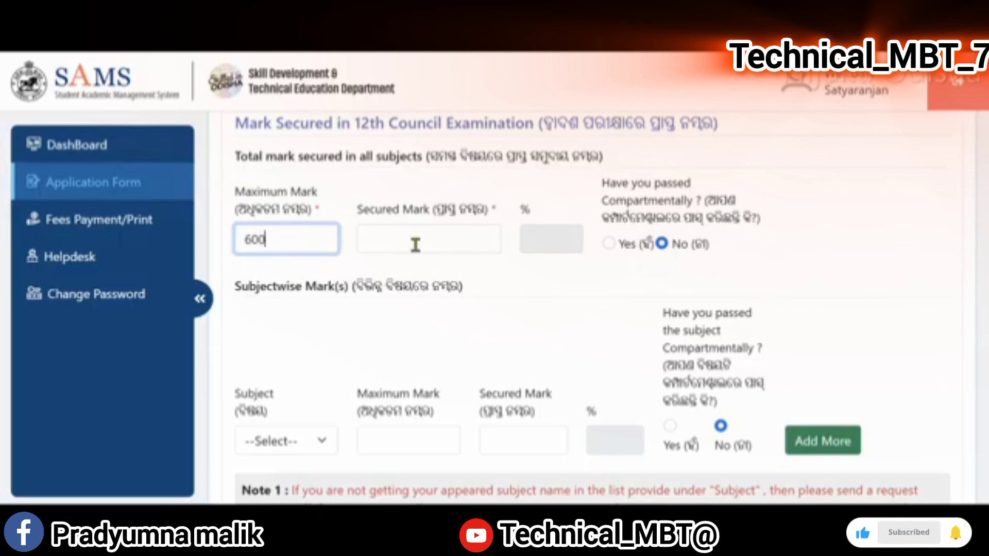
pyautogui.click(415, 244)
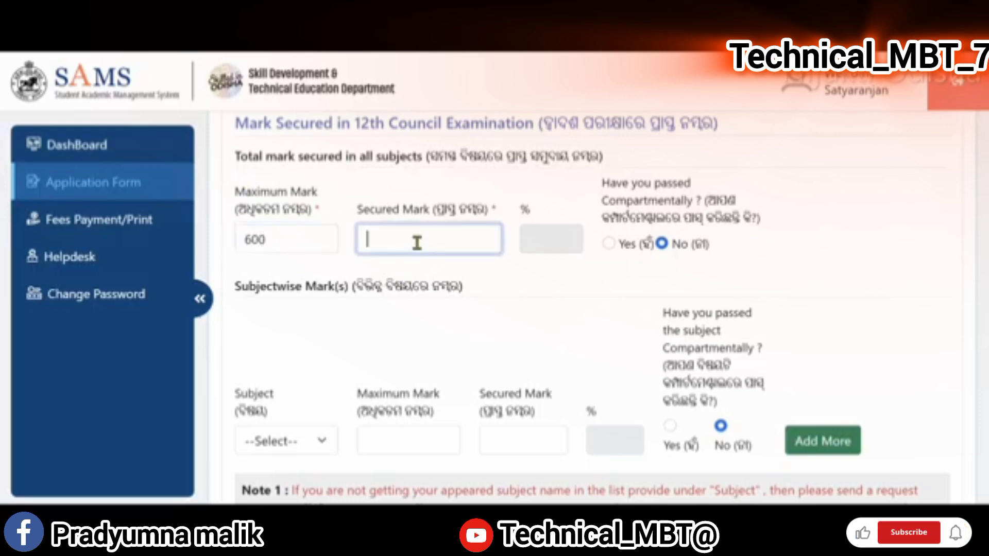
pyautogui.write('455')
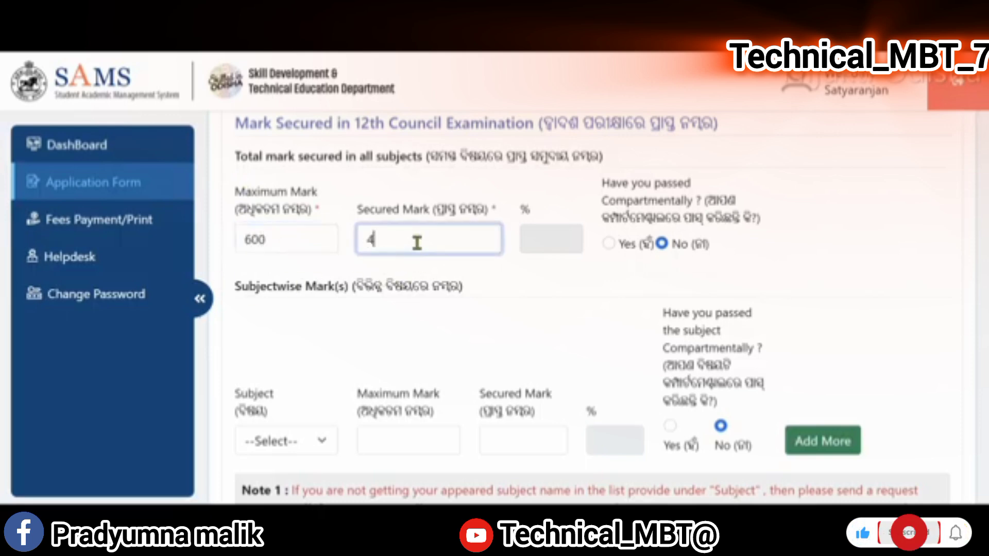
pyautogui.click(553, 249)
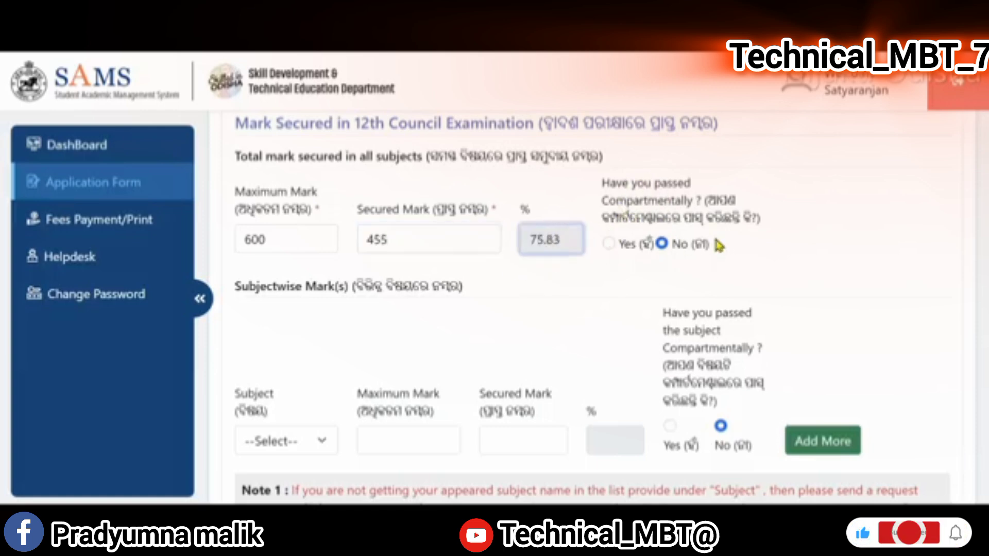
# Step: Add Odia to the 12th subject-wise marks with a maximum mark of 100 and a secured mark of 79
pyautogui.scroll(-3, 721, 244)
pyautogui.click(314, 291)
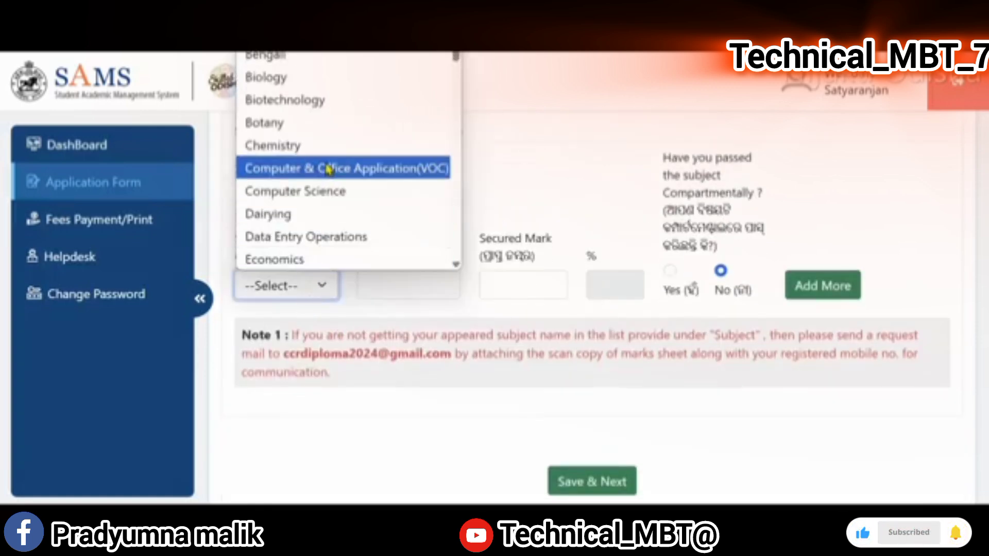
pyautogui.scroll(-3, 301, 229)
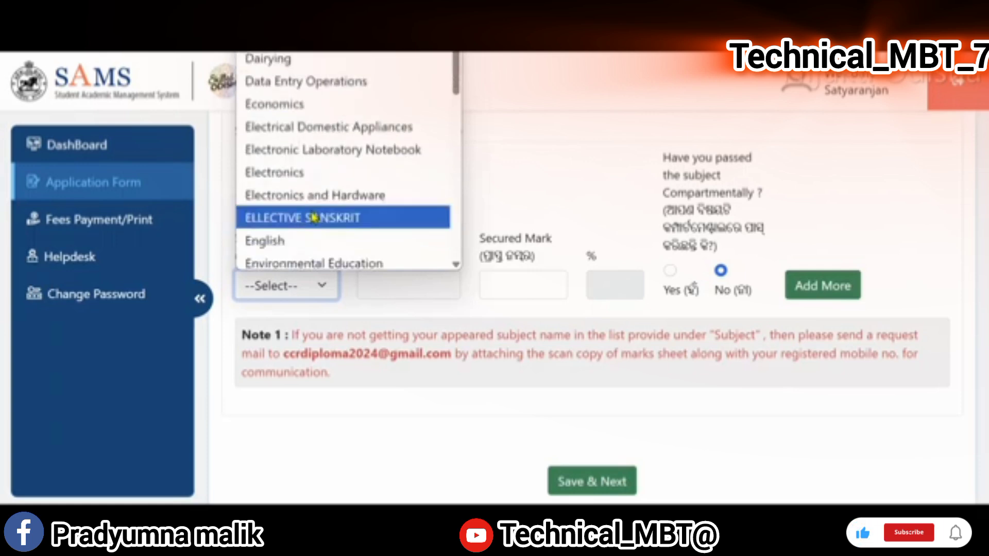
pyautogui.scroll(-2, 270, 251)
pyautogui.scroll(-4, 271, 251)
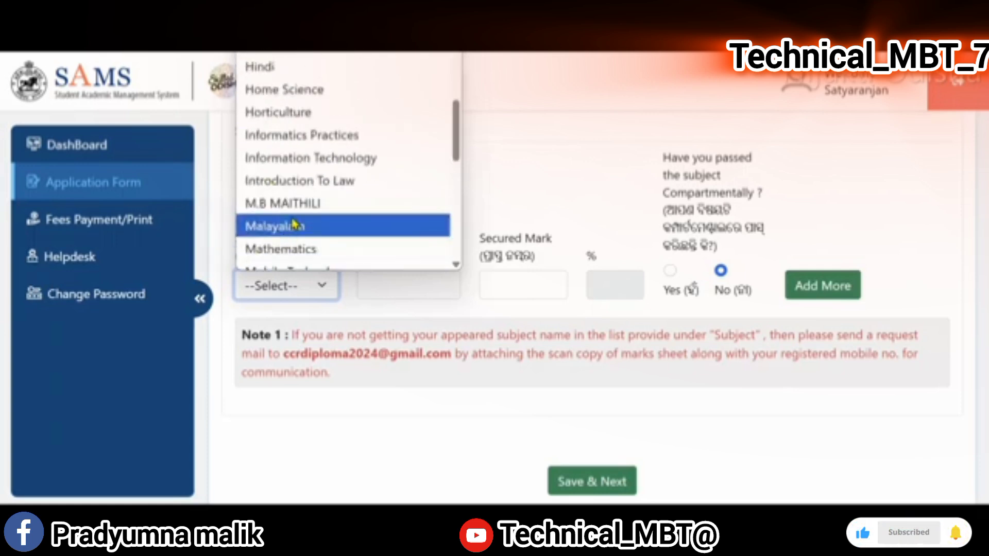
pyautogui.scroll(-3, 302, 224)
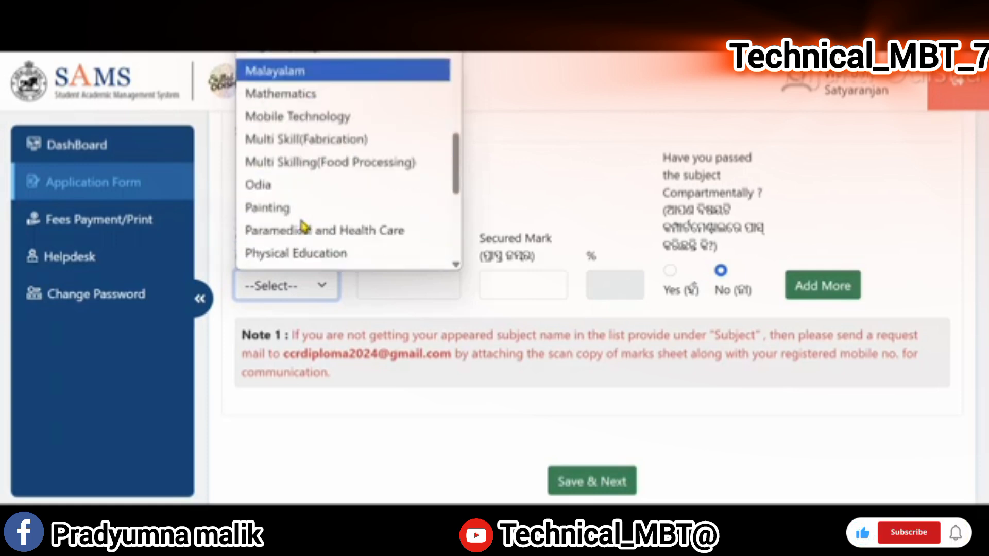
pyautogui.click(285, 197)
pyautogui.scroll(1, 329, 232)
pyautogui.click(374, 221)
pyautogui.write('100')
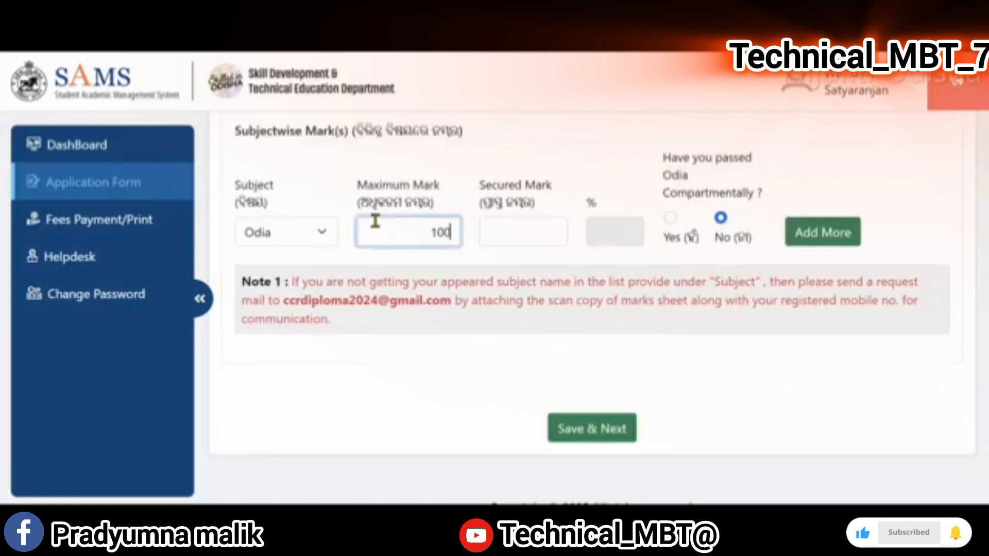
pyautogui.click(508, 232)
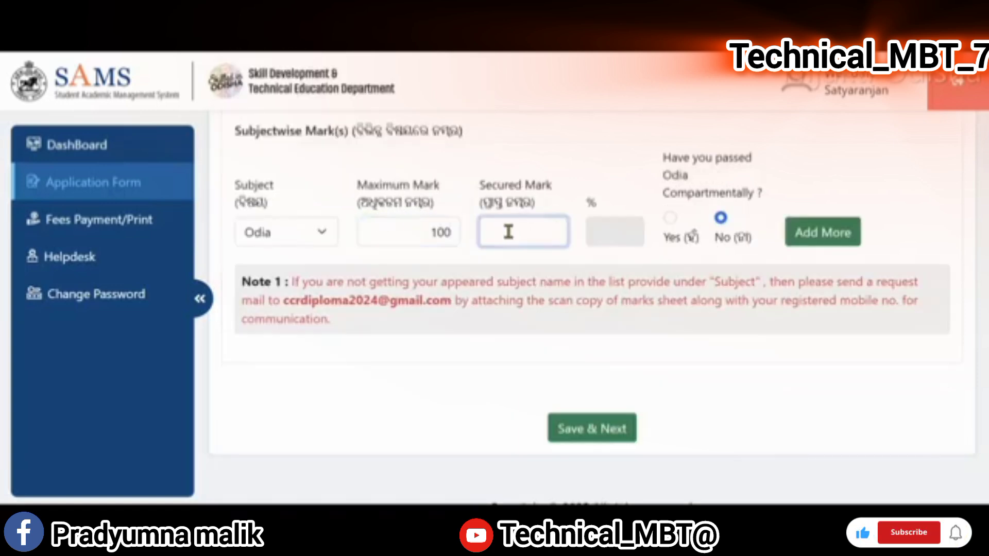
pyautogui.write('79')
pyautogui.click(622, 235)
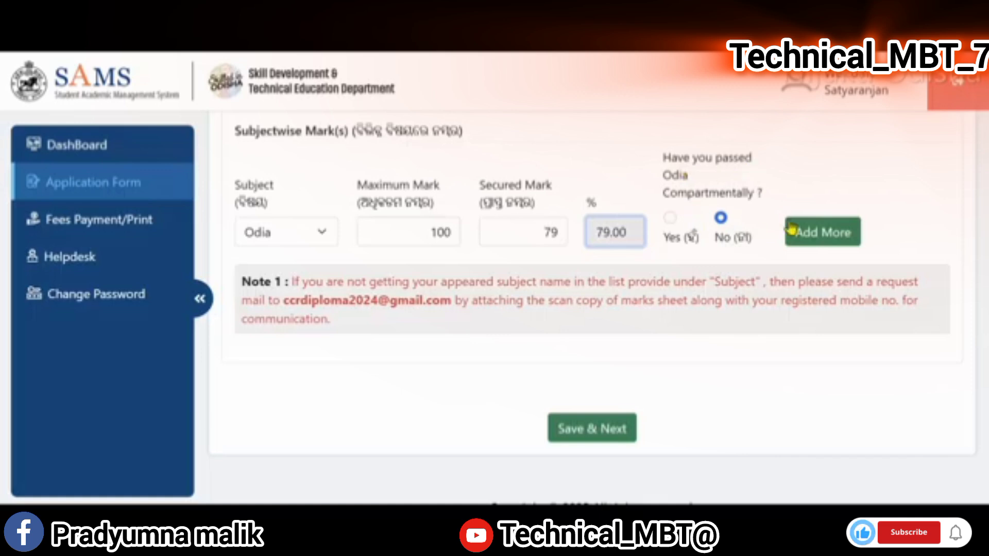
pyautogui.click(824, 232)
pyautogui.scroll(-3, 298, 336)
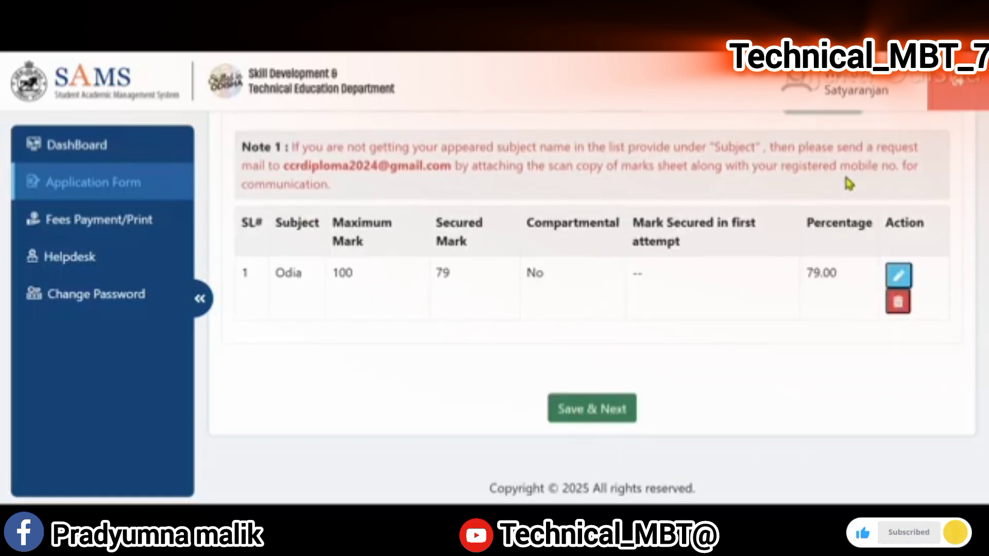
# Step: Add English with 75 out of 100 and Physics with 78 out of 100 to the 12th subject-wise marks
pyautogui.scroll(3, 823, 268)
pyautogui.click(307, 252)
pyautogui.scroll(-5, 288, 154)
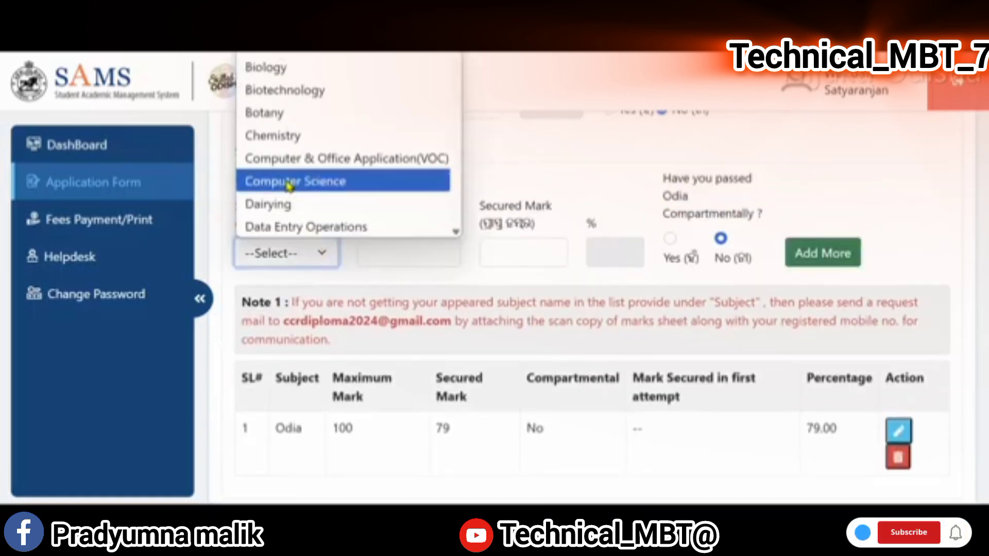
pyautogui.scroll(-2, 269, 217)
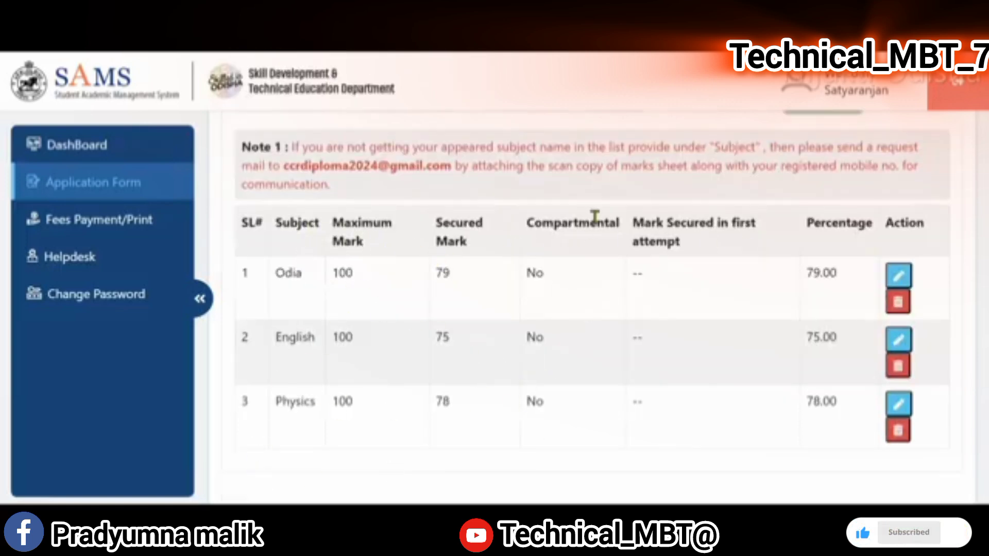
# Step: Save the academic details and look through the applicant fields of the Personal Details section
pyautogui.scroll(-3, 678, 357)
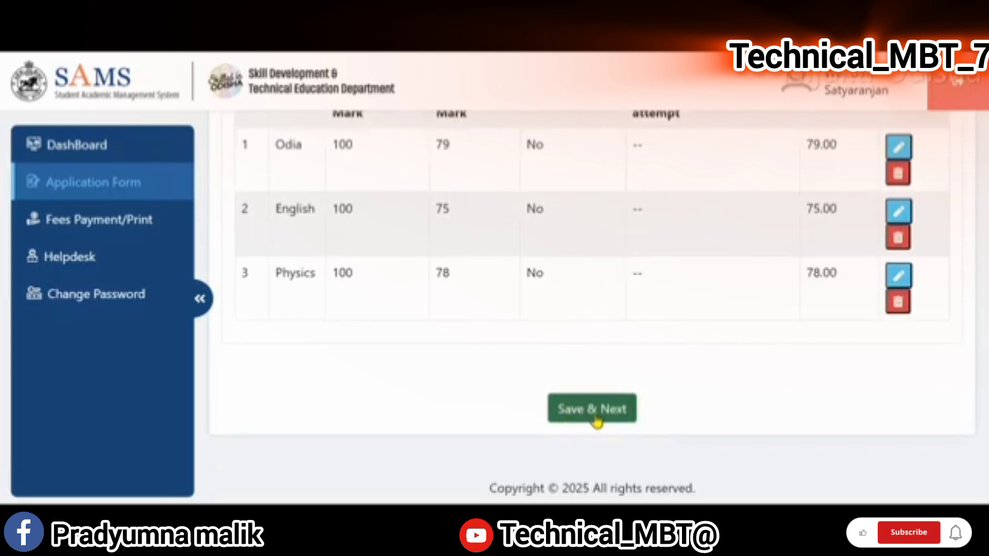
pyautogui.scroll(3, 562, 369)
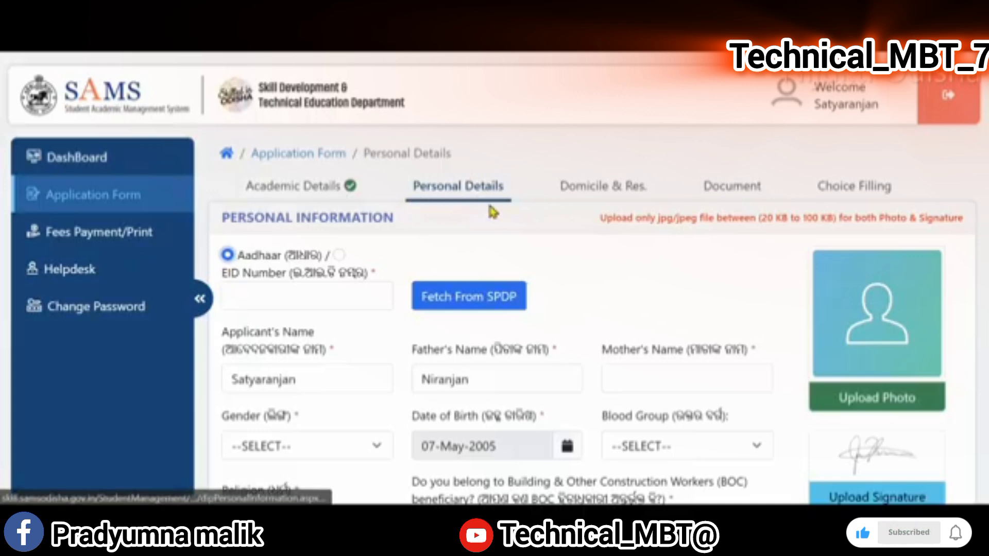
pyautogui.scroll(-2, 453, 208)
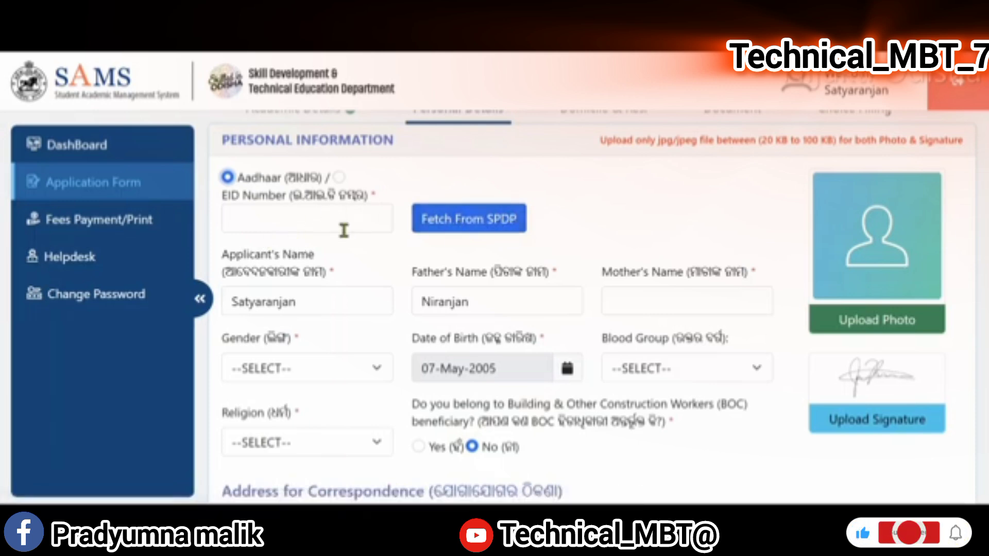
pyautogui.scroll(-2, 315, 229)
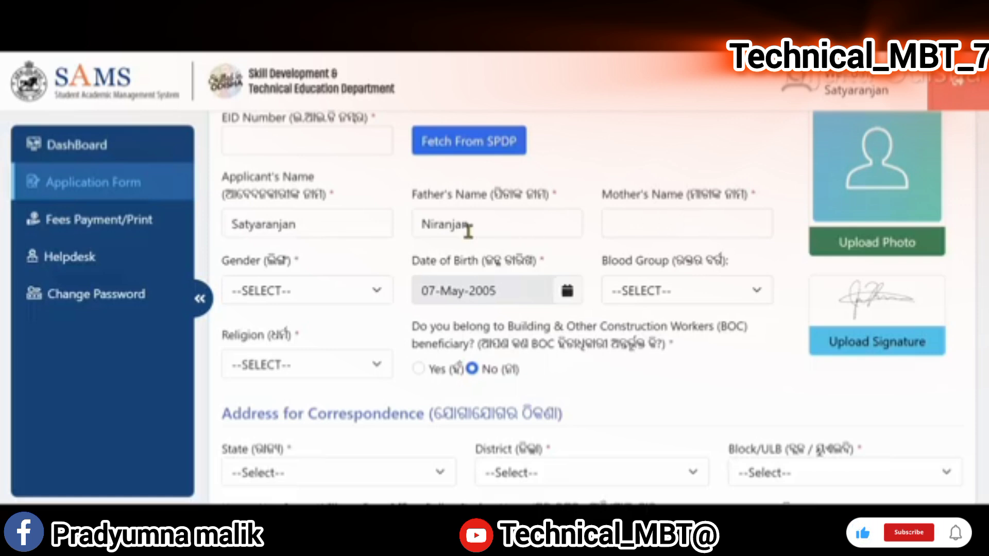
# Step: Set the applicant's gender to MALE and the blood group to O+ in the personal information
pyautogui.click(345, 299)
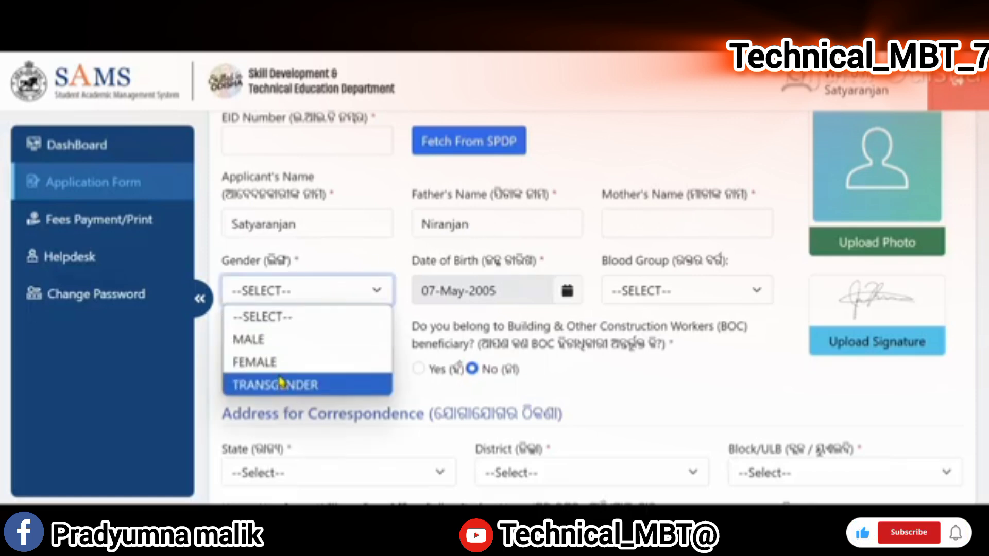
pyautogui.click(270, 341)
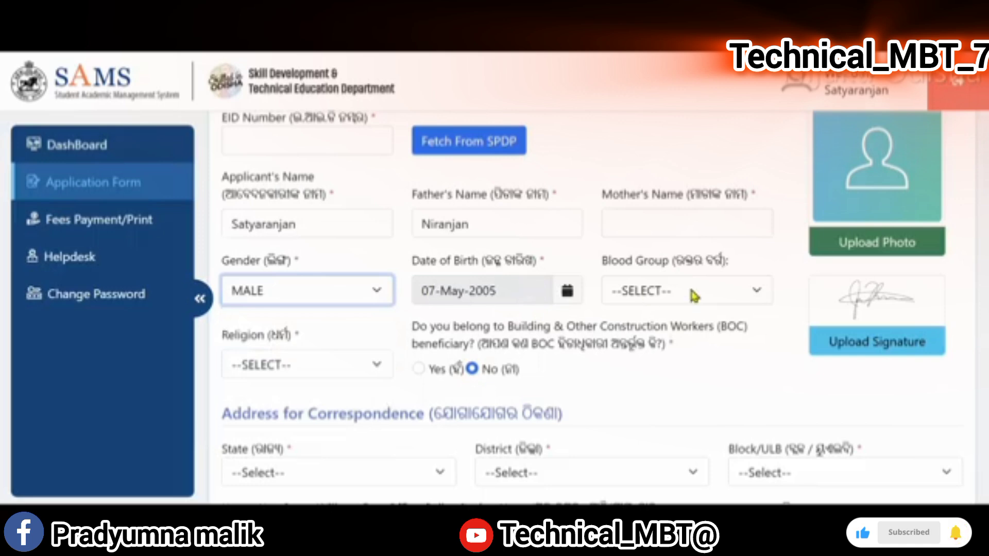
pyautogui.click(711, 291)
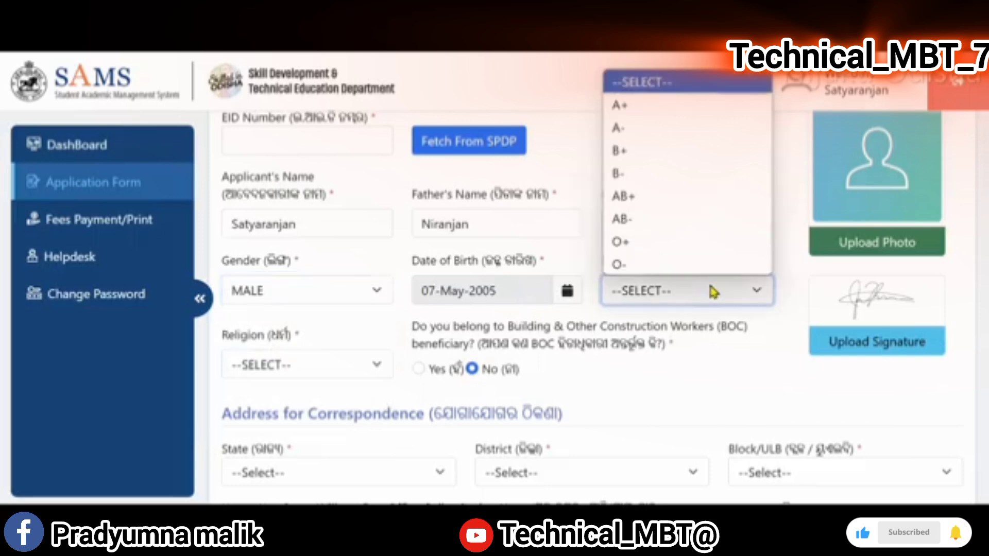
pyautogui.click(631, 248)
# Step: Set the applicant's religion to HINDU in the personal information
pyautogui.scroll(2, 927, 268)
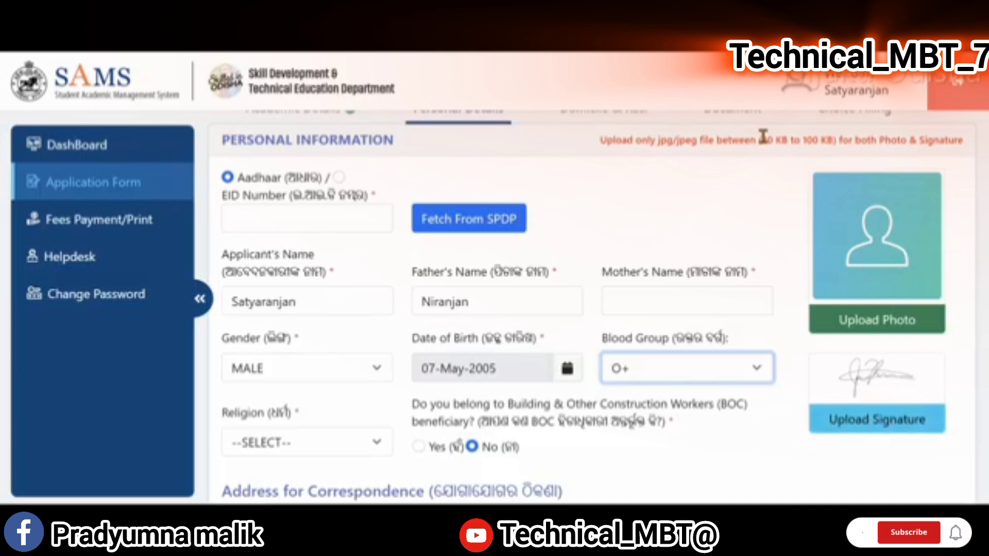
pyautogui.scroll(-3, 922, 375)
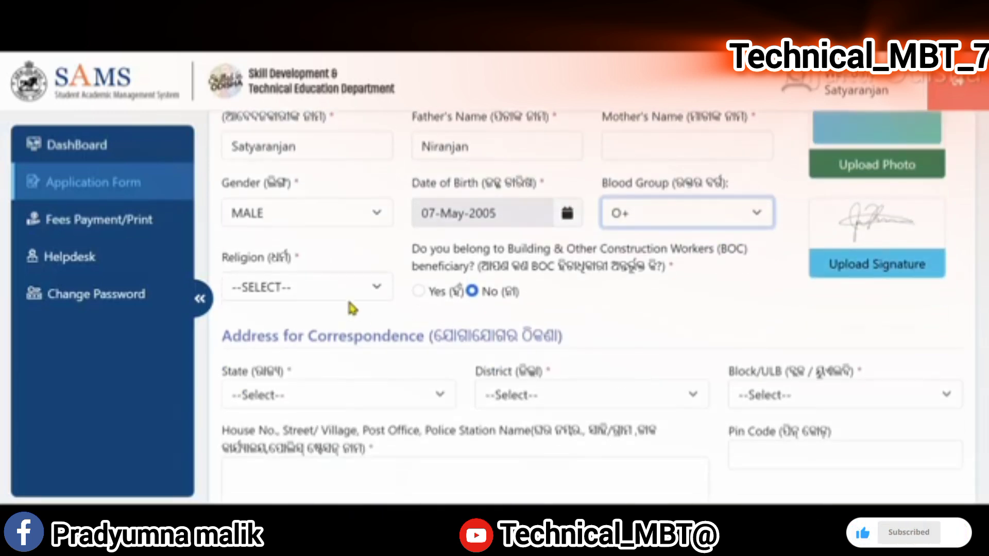
pyautogui.click(332, 286)
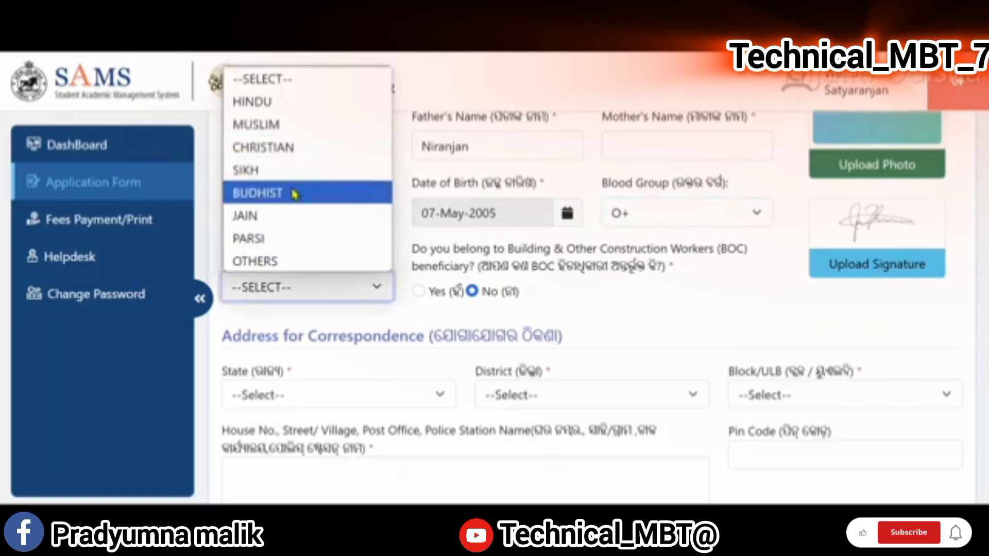
pyautogui.click(291, 105)
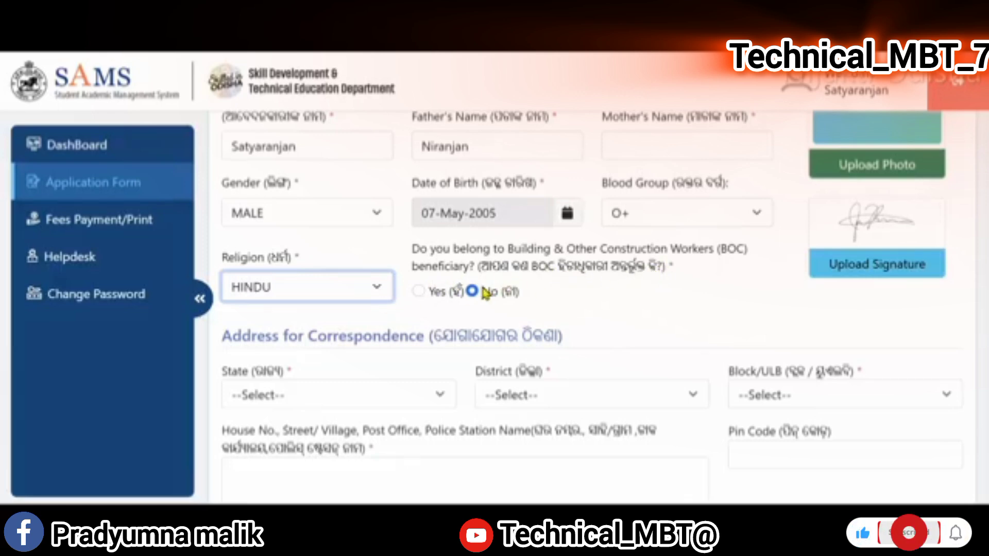
# Step: Fill in the correspondence address region with state ODISHA, district CUTTACK and block CUTTACK SADAR
pyautogui.scroll(-2, 419, 283)
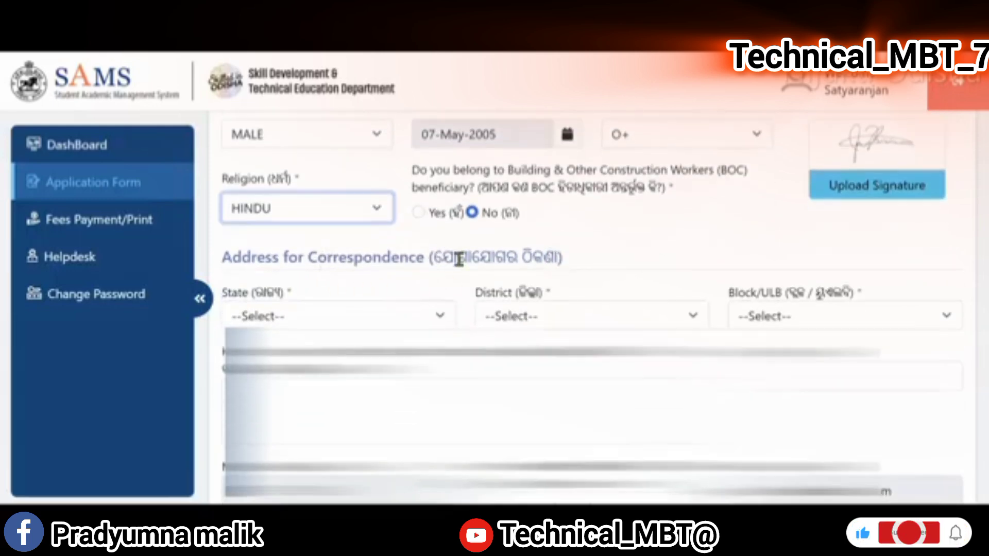
pyautogui.scroll(-2, 323, 239)
pyautogui.click(406, 246)
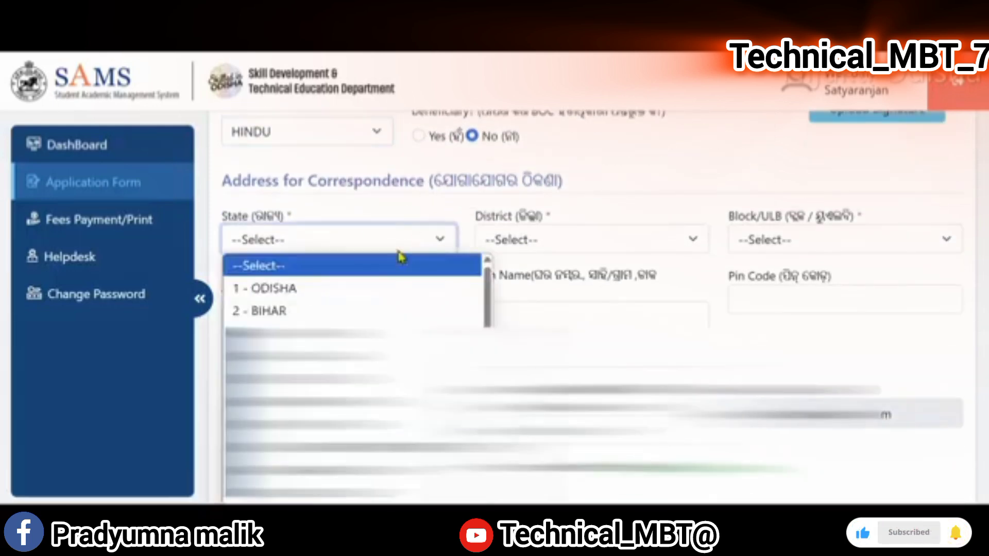
pyautogui.click(316, 297)
pyautogui.click(592, 238)
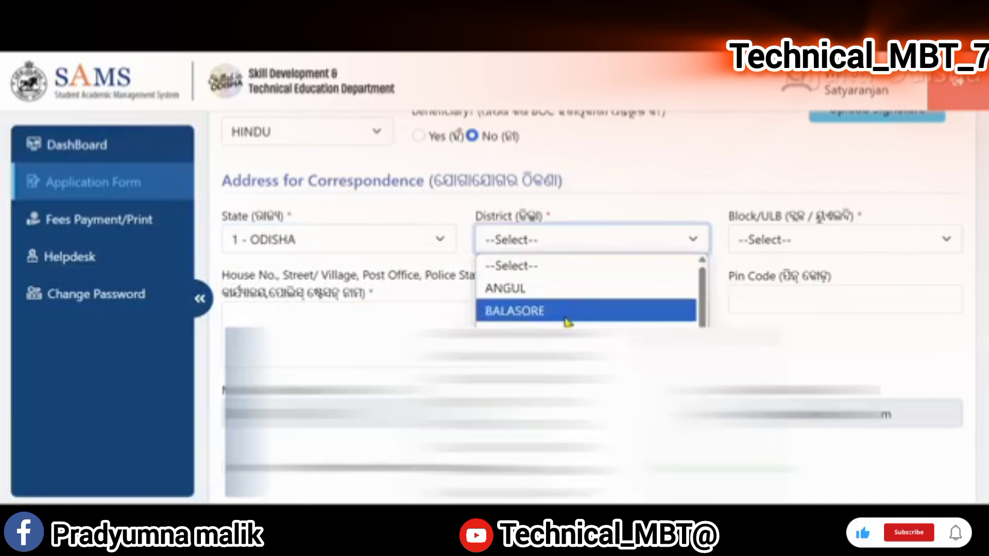
pyautogui.click(515, 412)
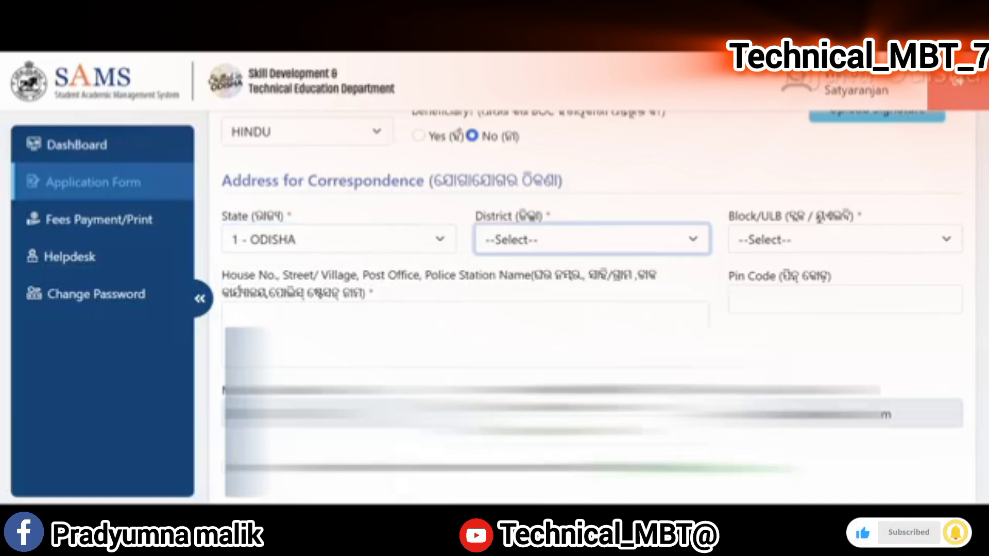
pyautogui.click(790, 246)
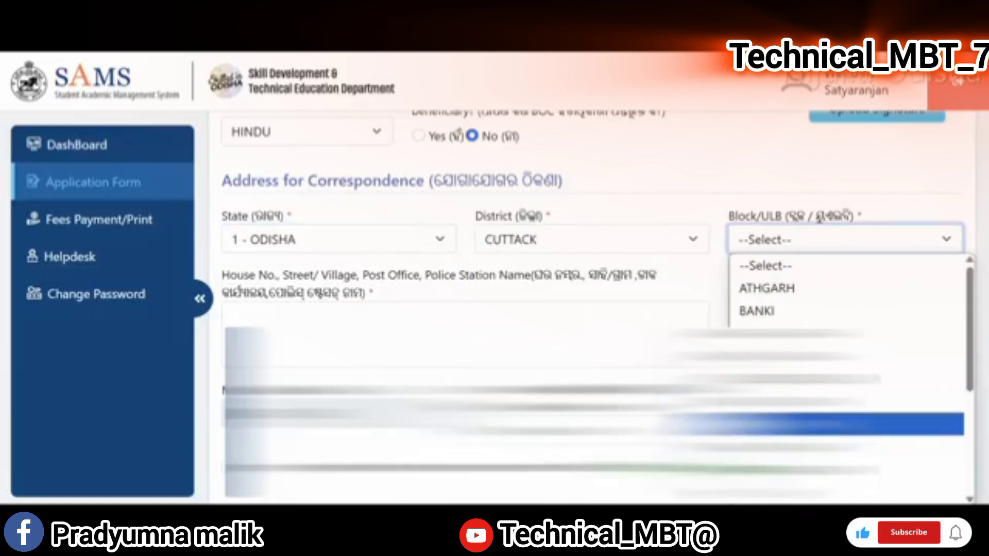
pyautogui.click(793, 377)
# Step: Agree to receive SAMS notifications on WhatsApp, and save the personal details to continue to Domicile & Reservation
pyautogui.scroll(-2, 309, 269)
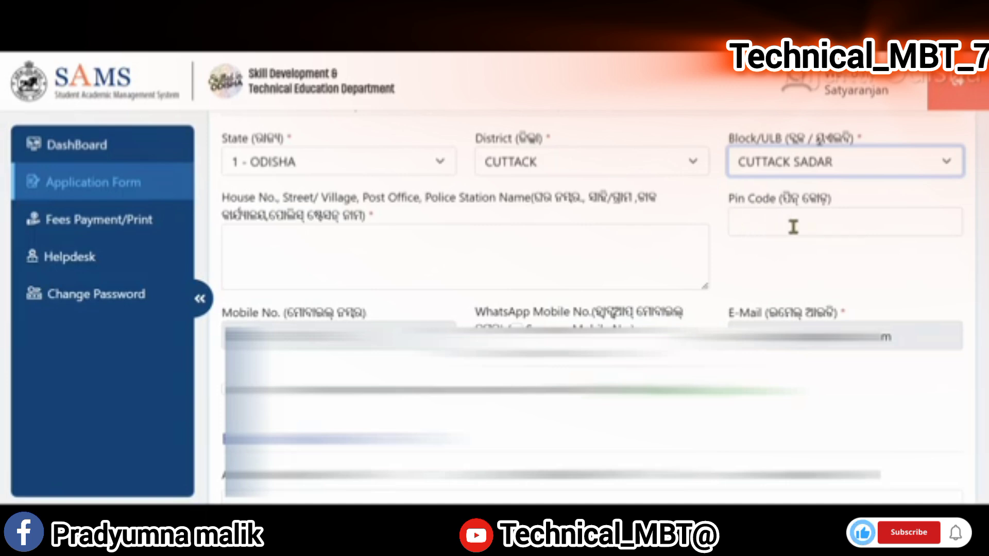
pyautogui.scroll(-4, 874, 229)
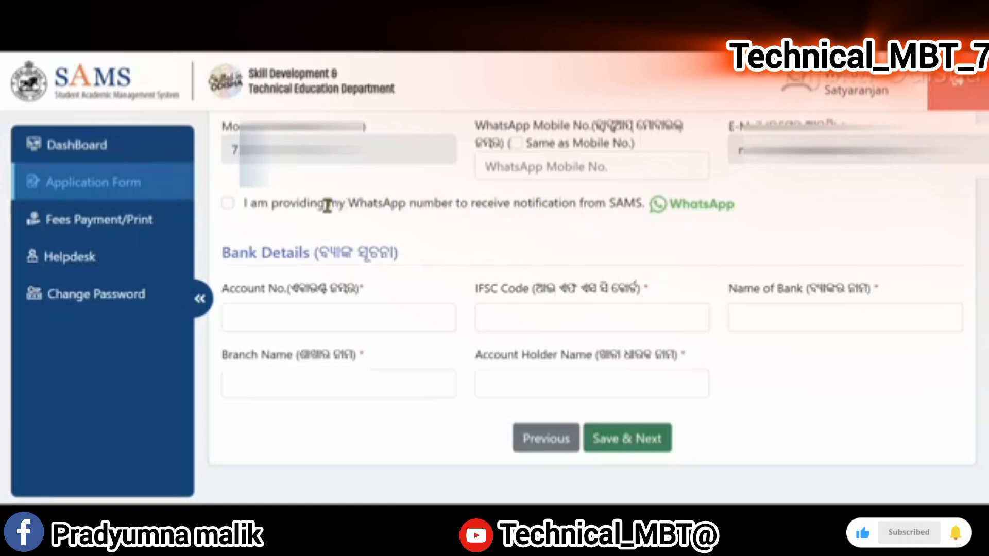
pyautogui.click(227, 204)
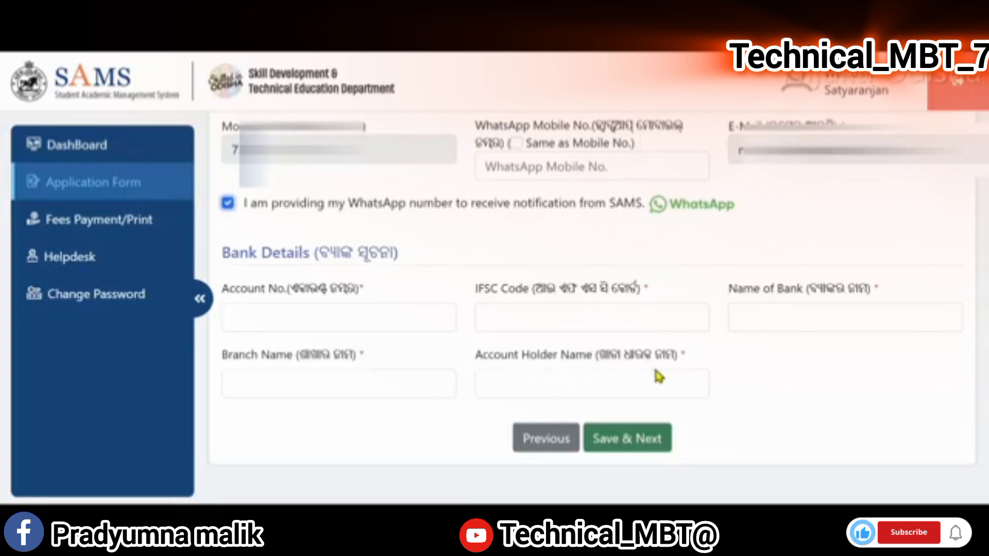
pyautogui.click(620, 430)
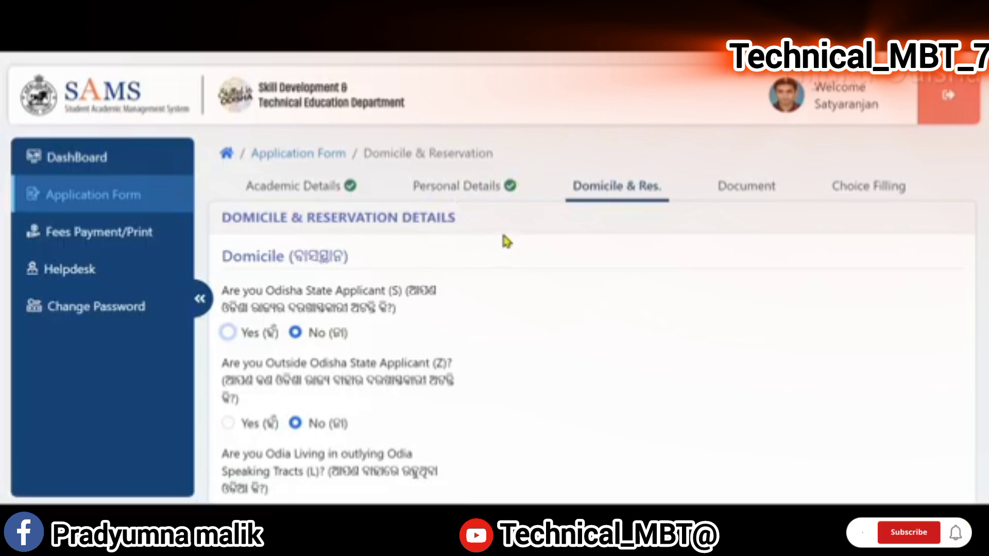
# Step: Answer Yes to the Odisha State Applicant (S) question in the domicile details
pyautogui.scroll(-2, 323, 235)
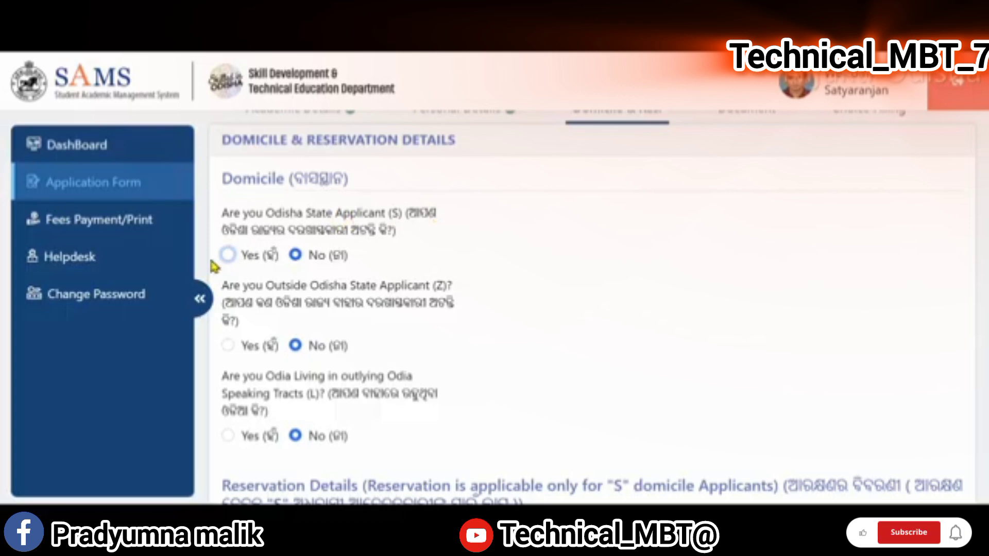
pyautogui.click(228, 254)
pyautogui.scroll(-1, 330, 260)
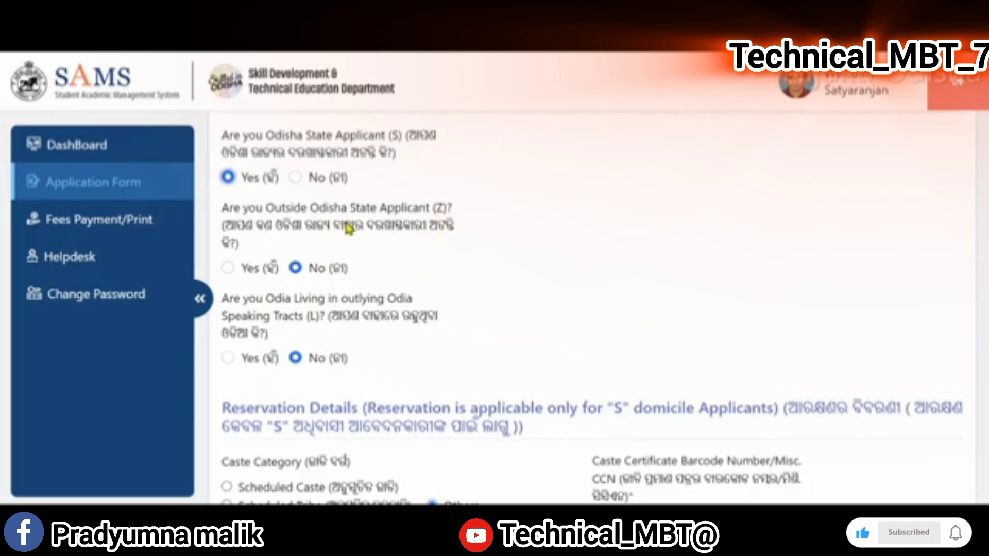
pyautogui.scroll(-1, 286, 260)
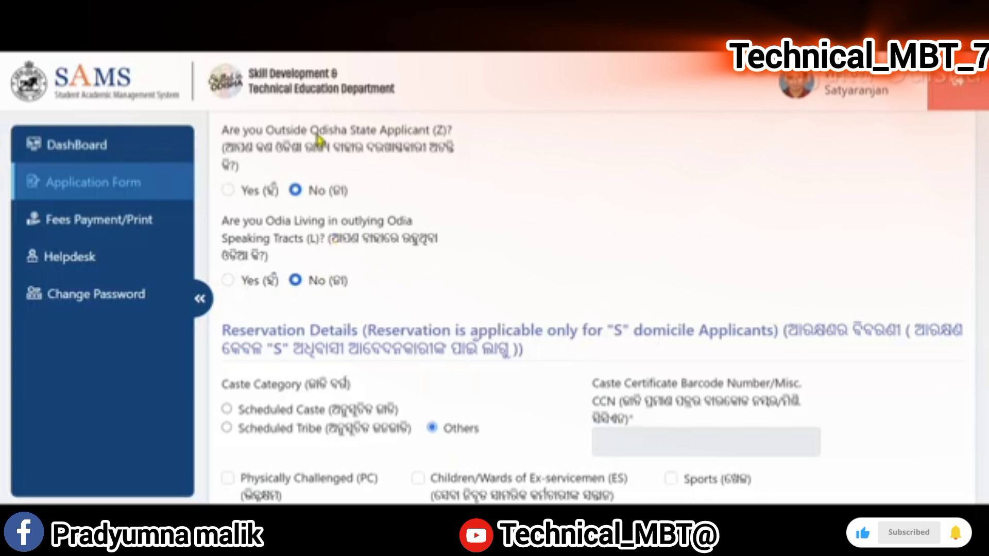
pyautogui.scroll(1, 317, 301)
# Step: Set the caste category to Others and National Cadet Corps to Not Applicable in the reservation details
pyautogui.scroll(-3, 319, 304)
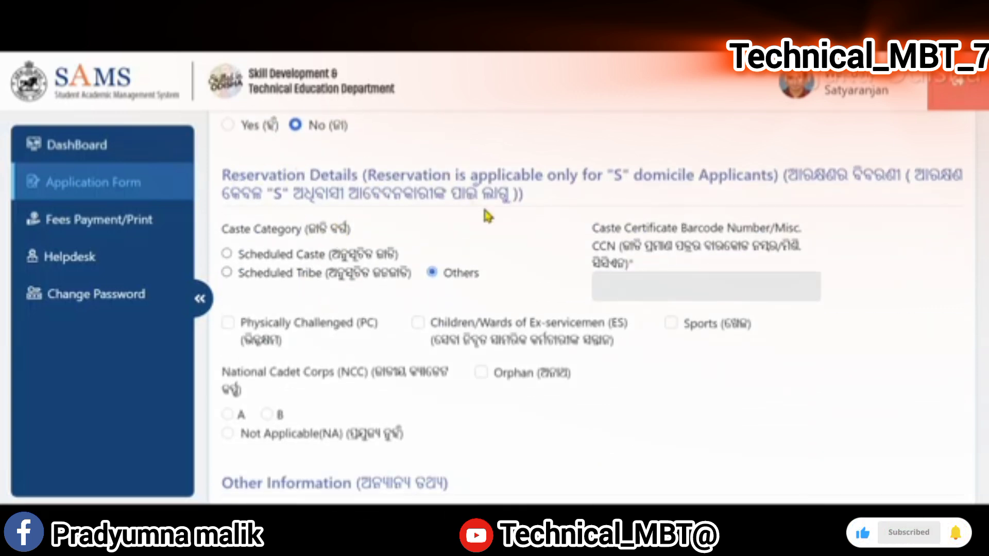
pyautogui.scroll(-2, 481, 206)
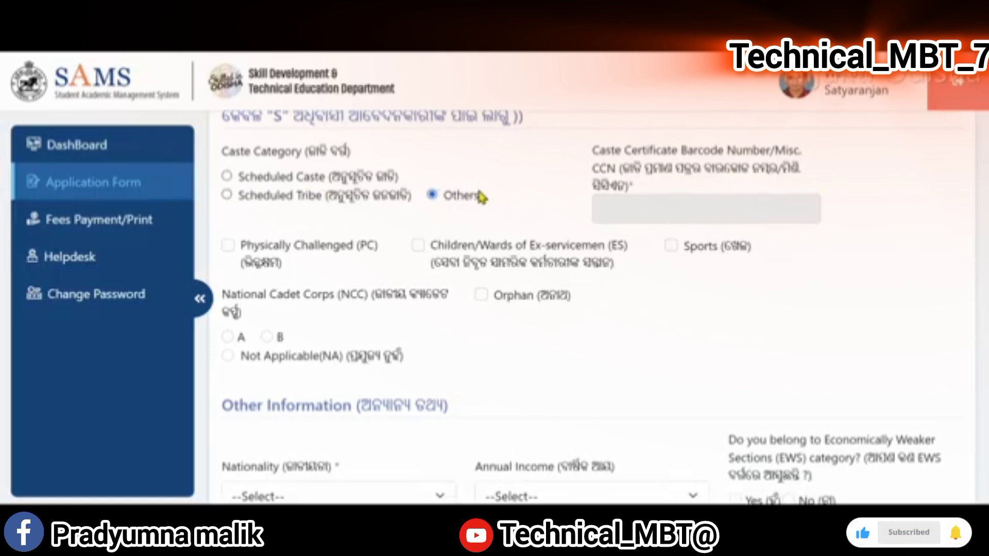
pyautogui.click(227, 176)
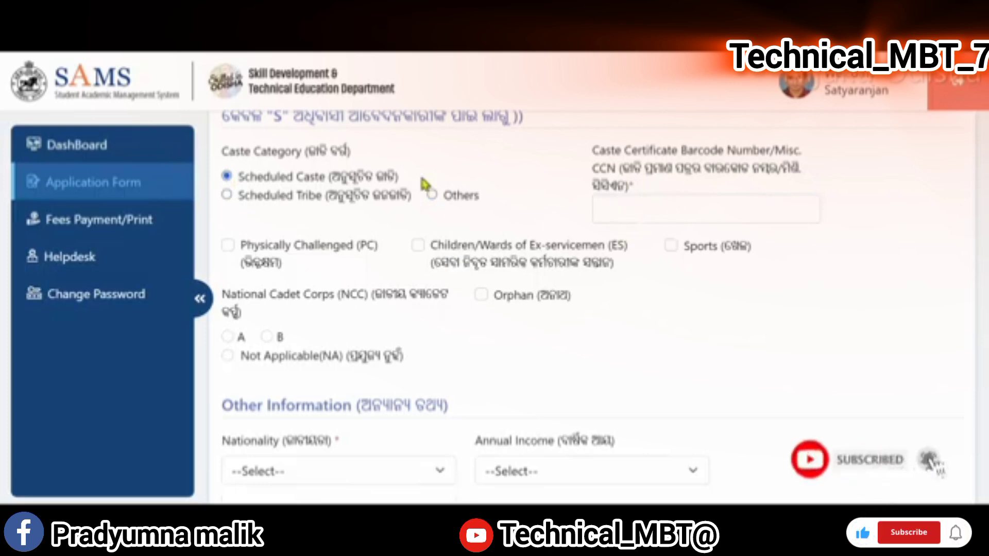
pyautogui.click(431, 195)
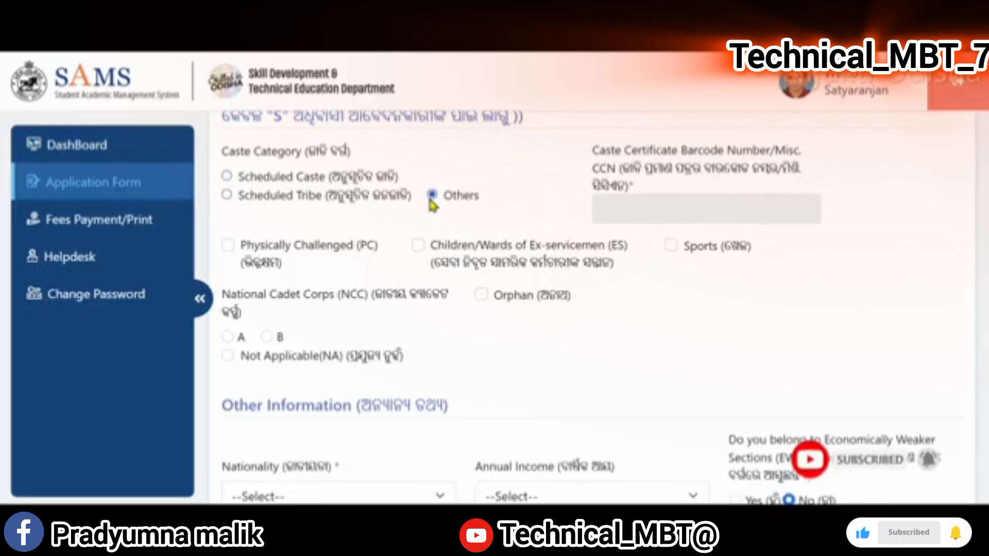
pyautogui.scroll(-2, 726, 234)
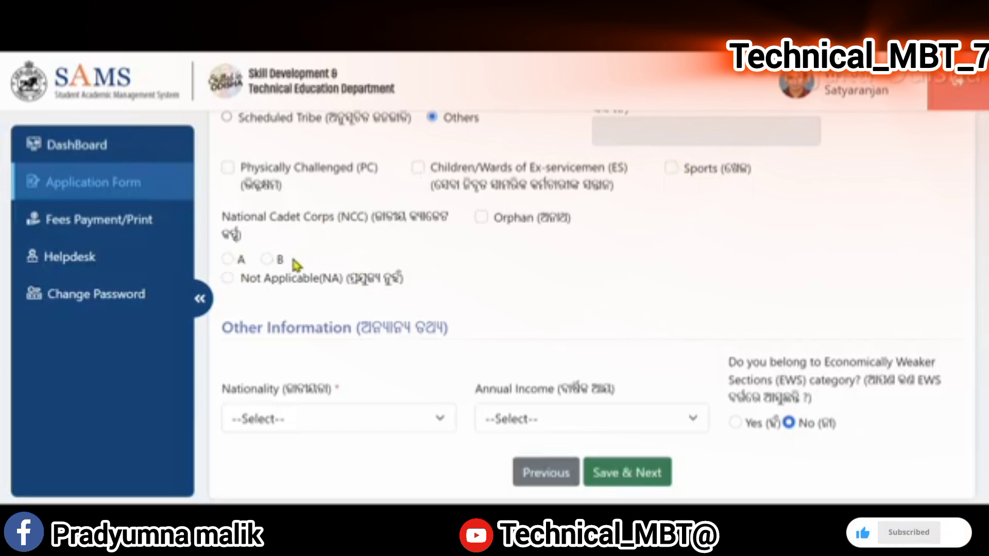
pyautogui.click(227, 278)
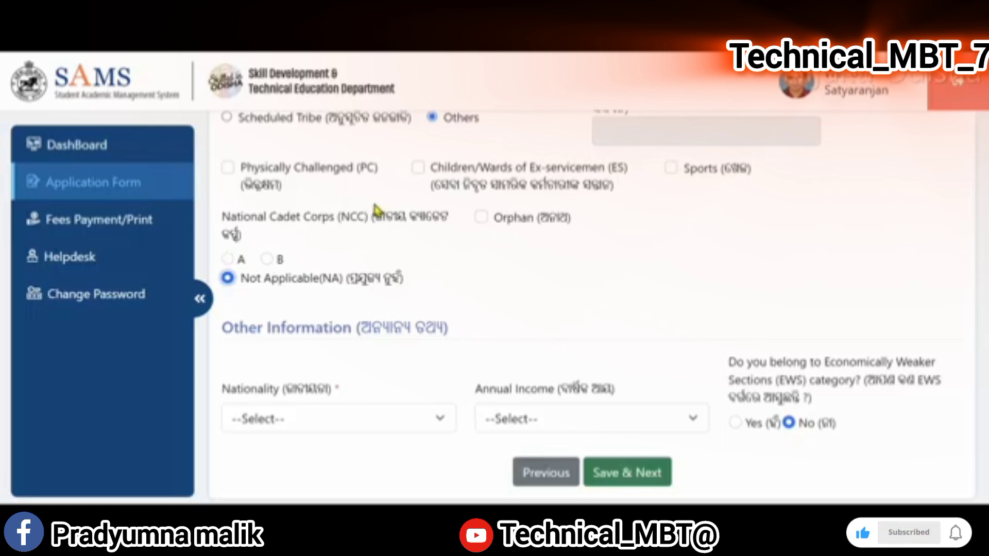
# Step: Set the nationality to INDIAN and the annual income to Upto 2.5 lakhs under Other Information
pyautogui.scroll(-2, 393, 232)
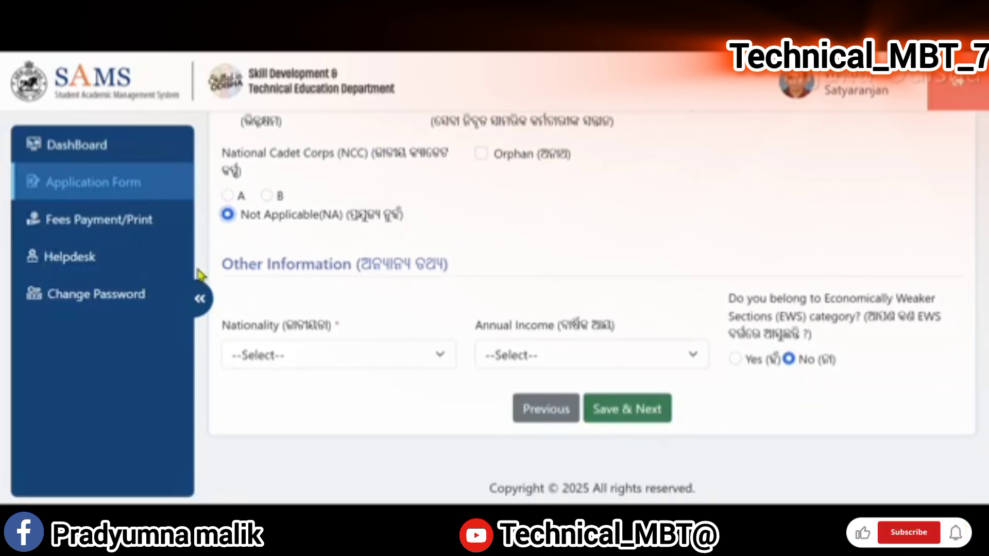
pyautogui.click(369, 356)
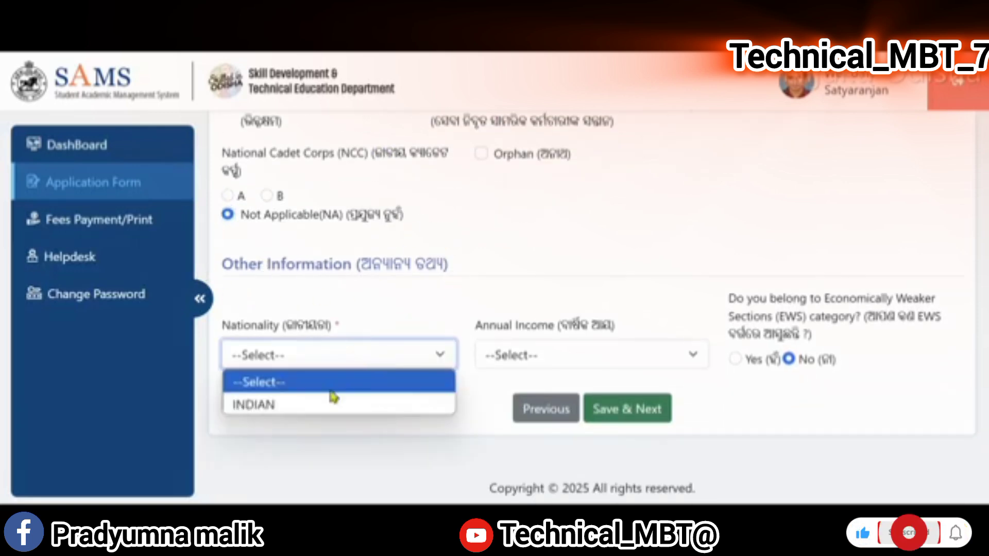
pyautogui.click(281, 413)
pyautogui.click(540, 365)
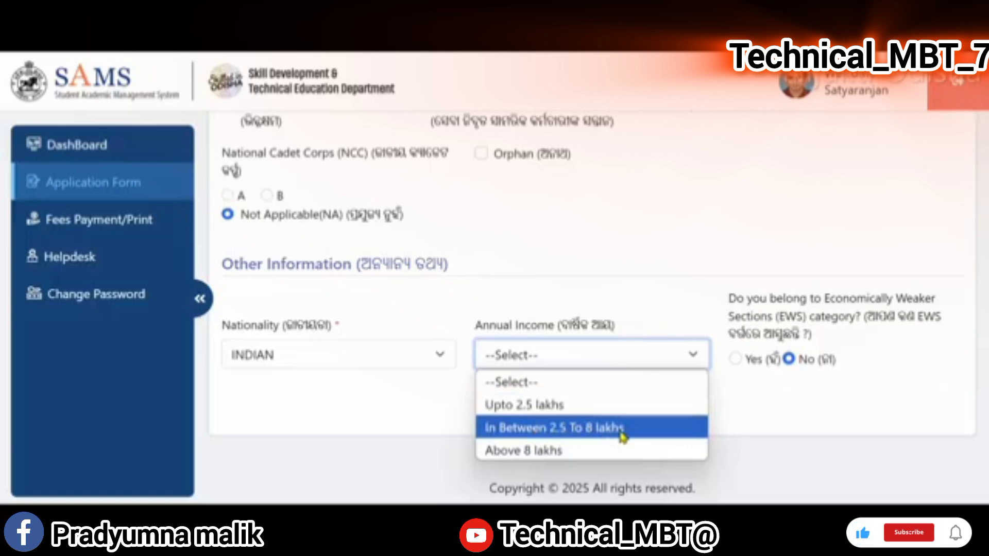
pyautogui.click(550, 405)
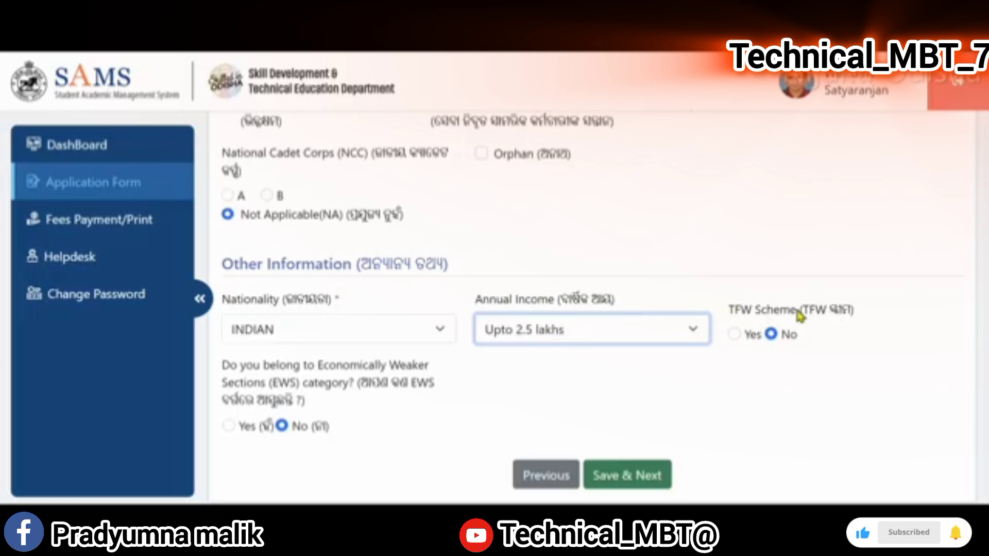
# Step: Set the TFW Scheme option to No and save the domicile and reservation details
pyautogui.click(733, 335)
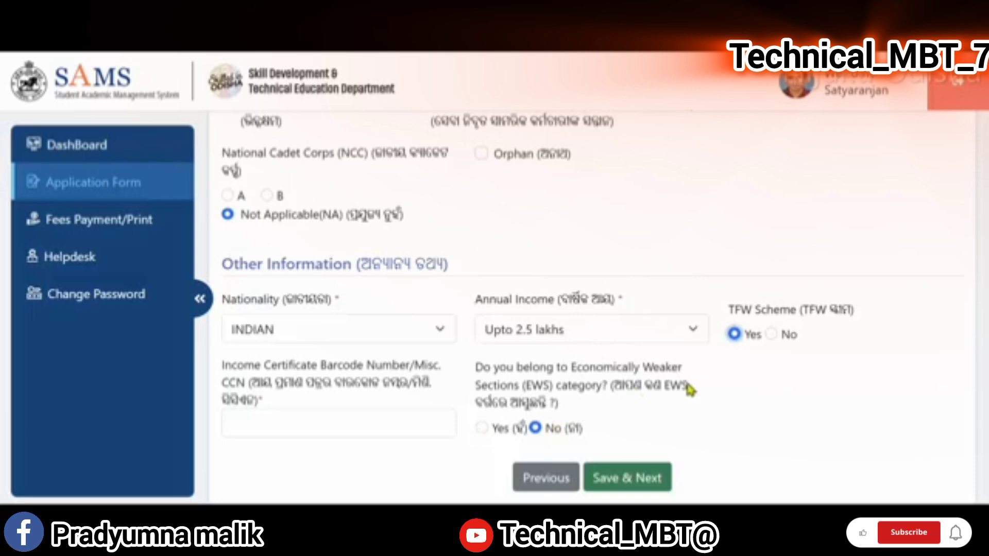
pyautogui.click(770, 334)
pyautogui.click(638, 479)
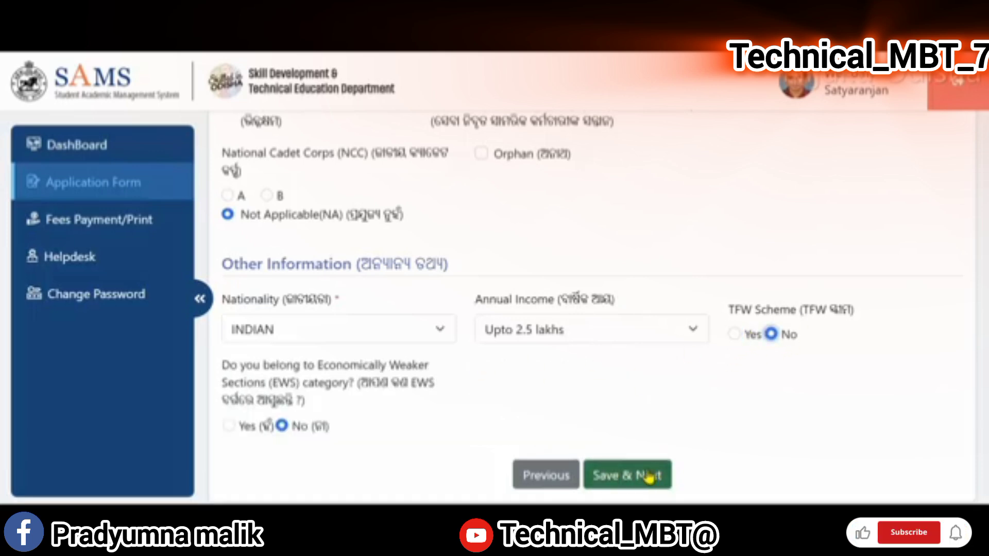
pyautogui.click(608, 477)
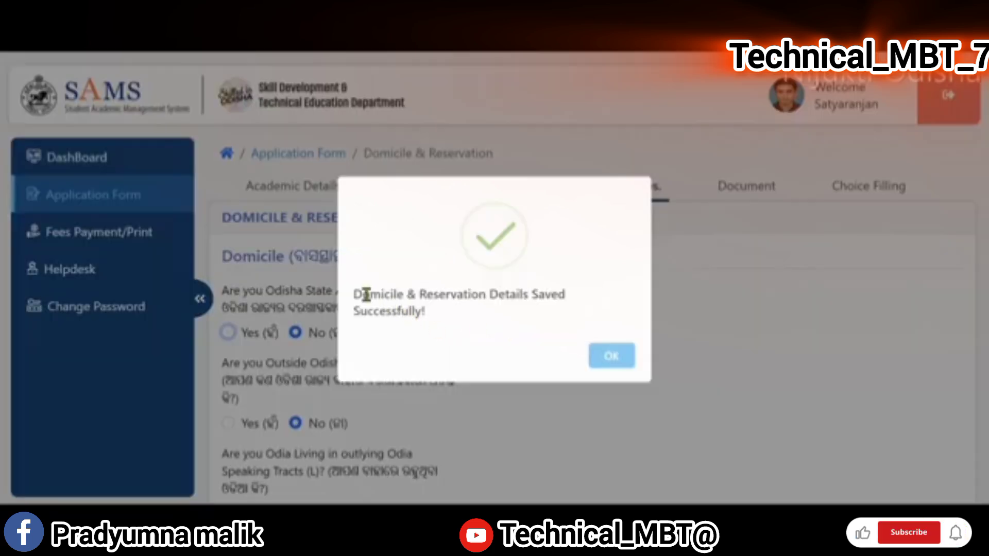
pyautogui.click(604, 356)
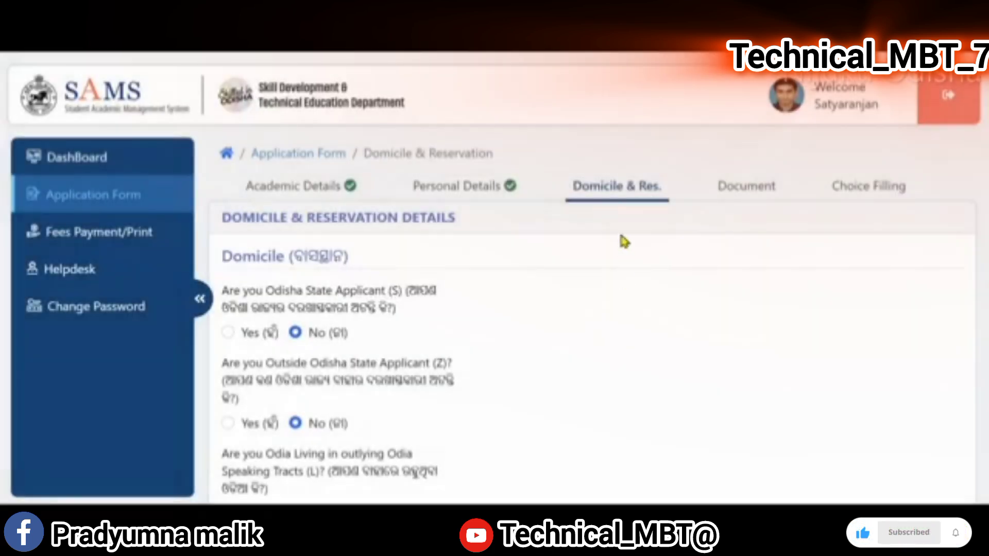
# Step: Open the Document section and look through the upload rules and the list of supporting documents
pyautogui.click(748, 186)
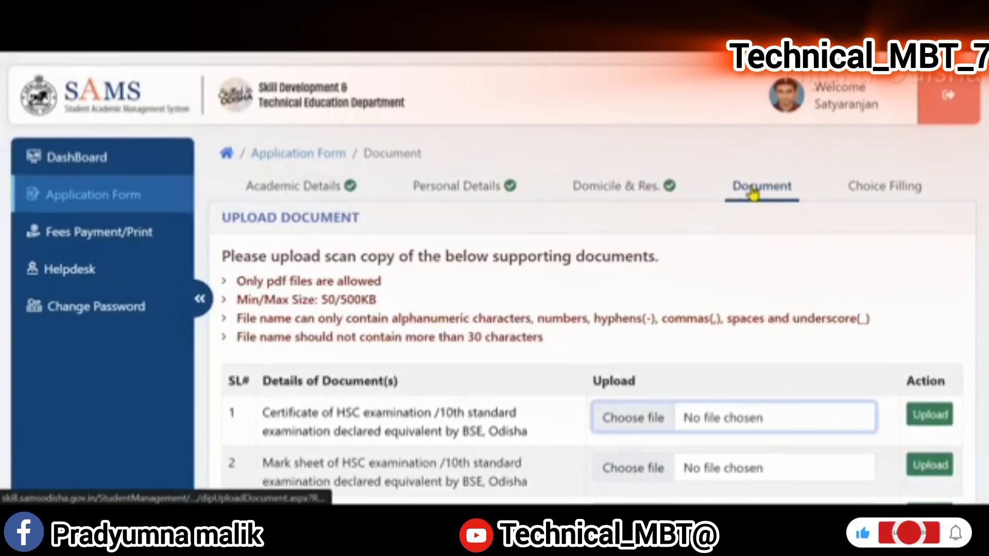
pyautogui.scroll(-2, 718, 281)
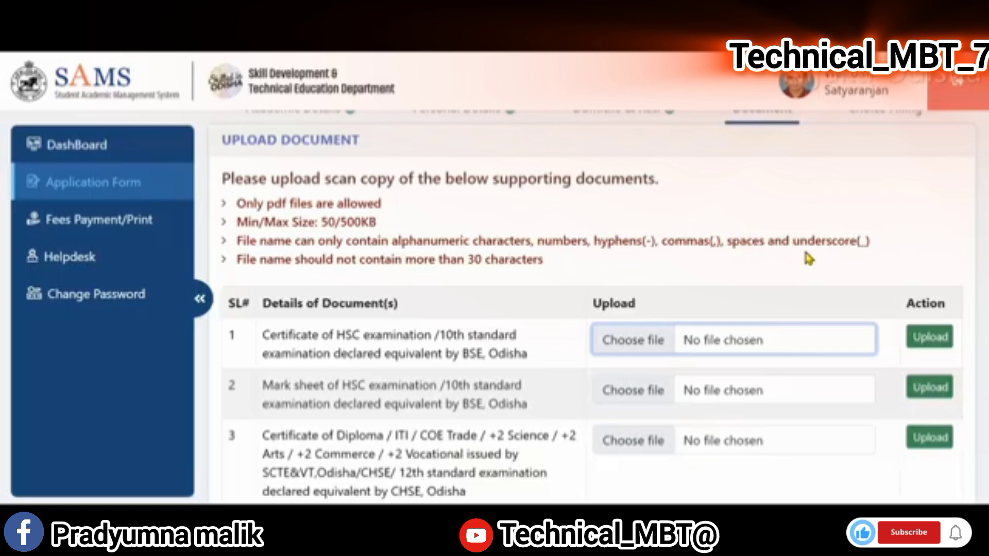
# Step: Look over the four listed supporting documents and save the Document section to continue to Choice Filling
pyautogui.scroll(-2, 807, 255)
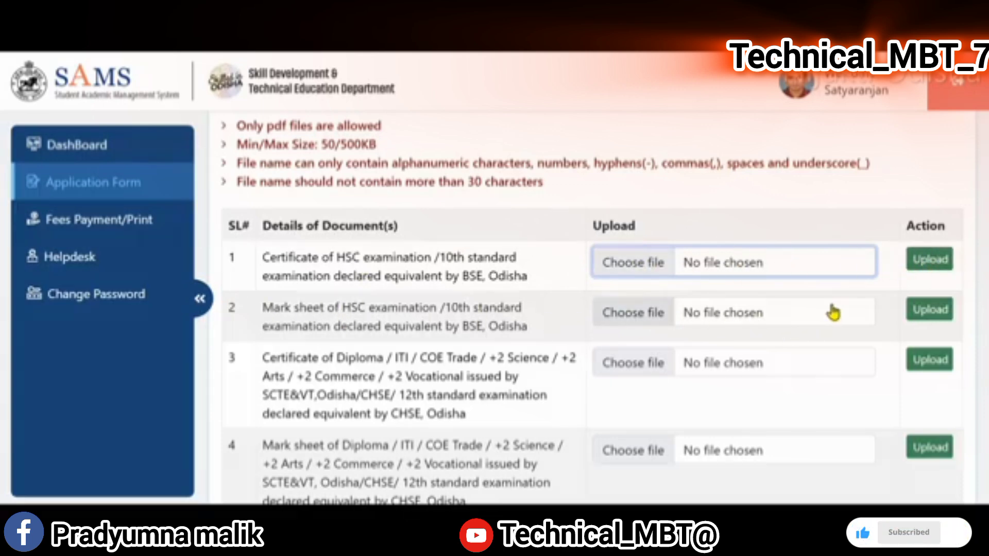
pyautogui.scroll(-2, 285, 280)
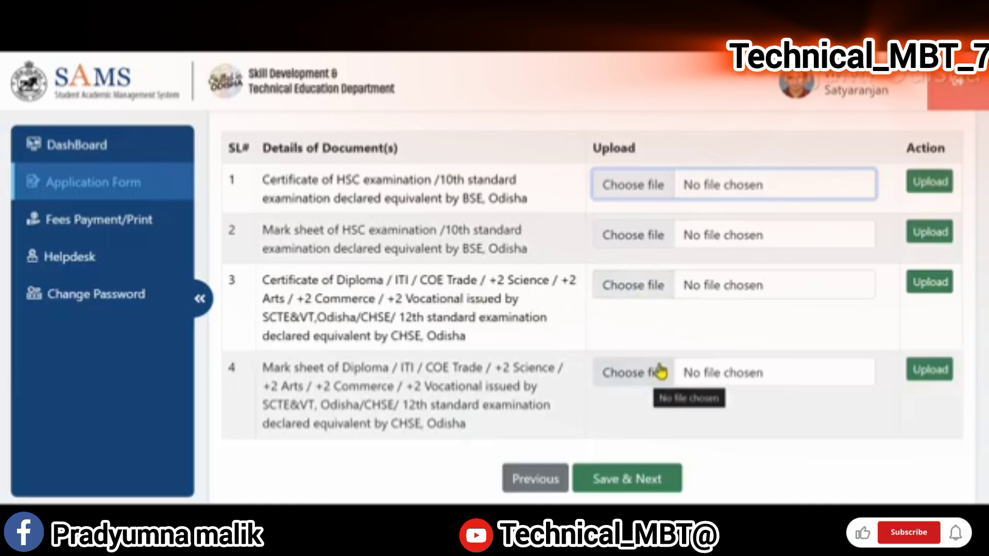
pyautogui.scroll(-2, 654, 372)
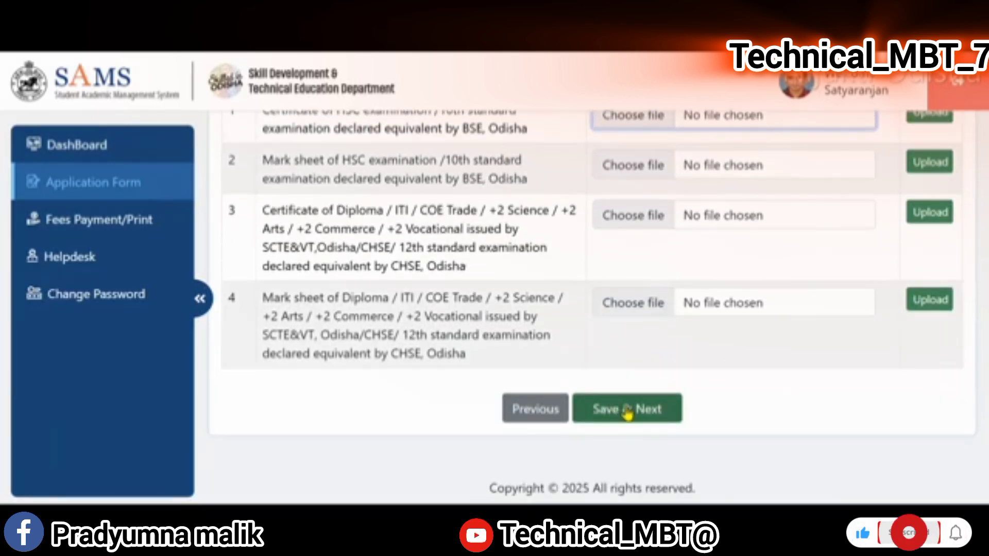
pyautogui.click(625, 409)
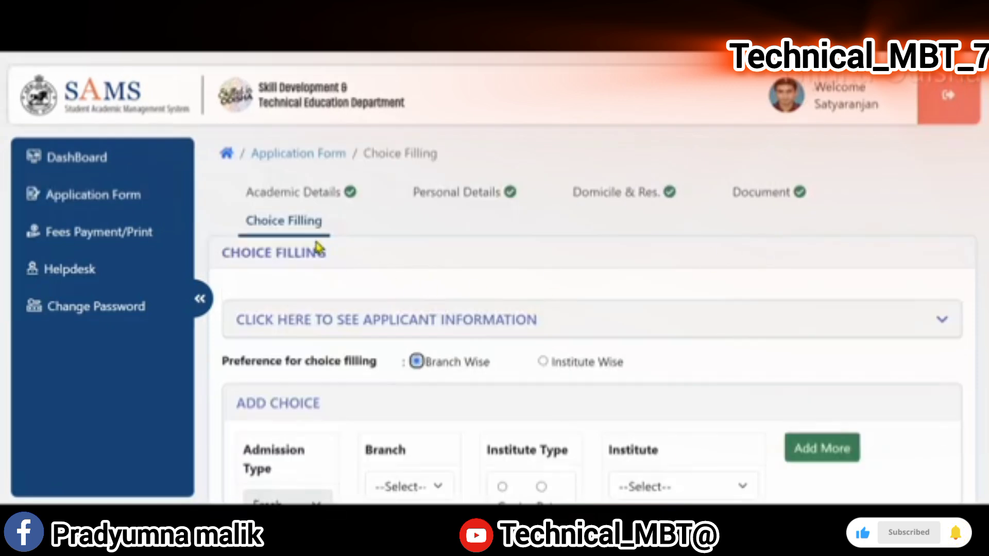
# Step: Try the Institute Wise preference for choice filling and set it back to Branch Wise
pyautogui.scroll(-1, 467, 241)
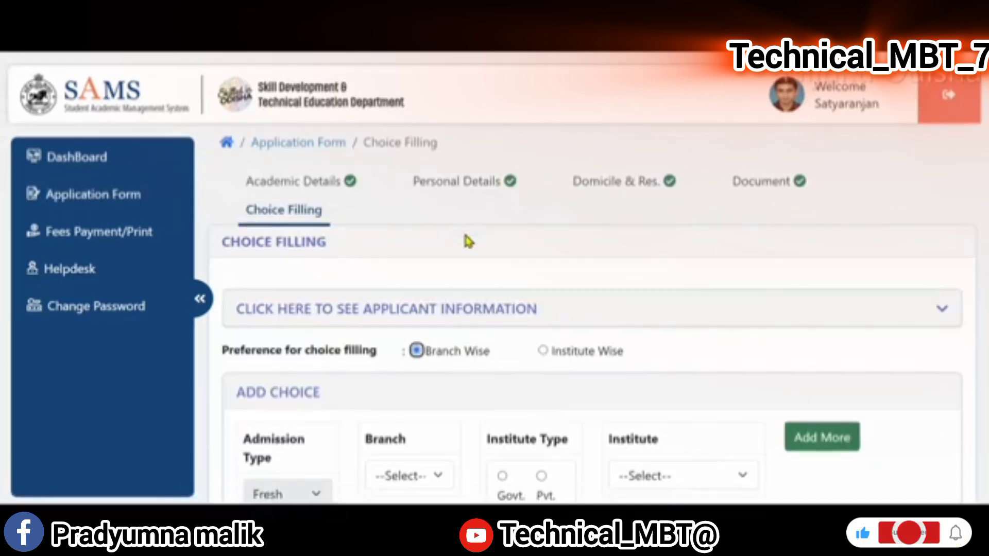
pyautogui.scroll(-2, 468, 241)
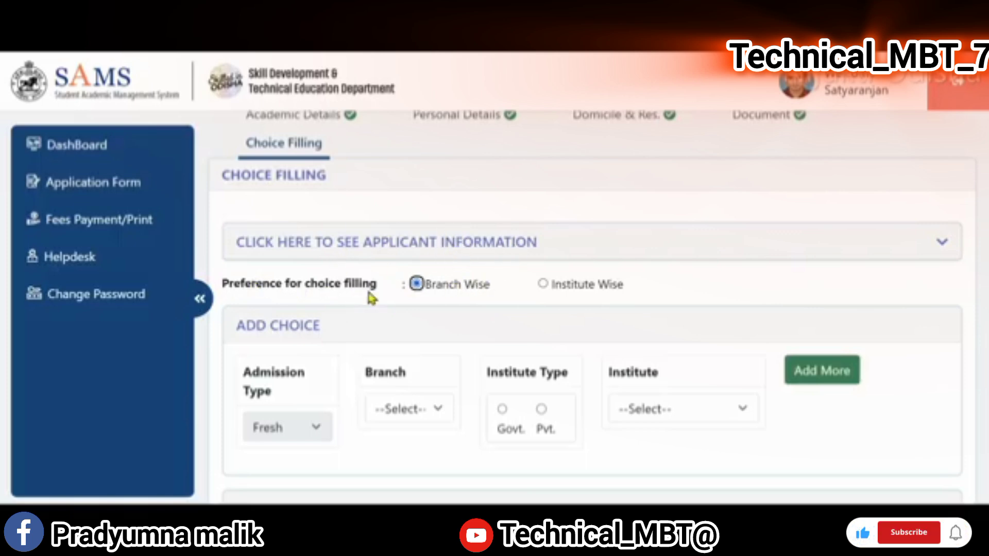
pyautogui.scroll(-2, 394, 238)
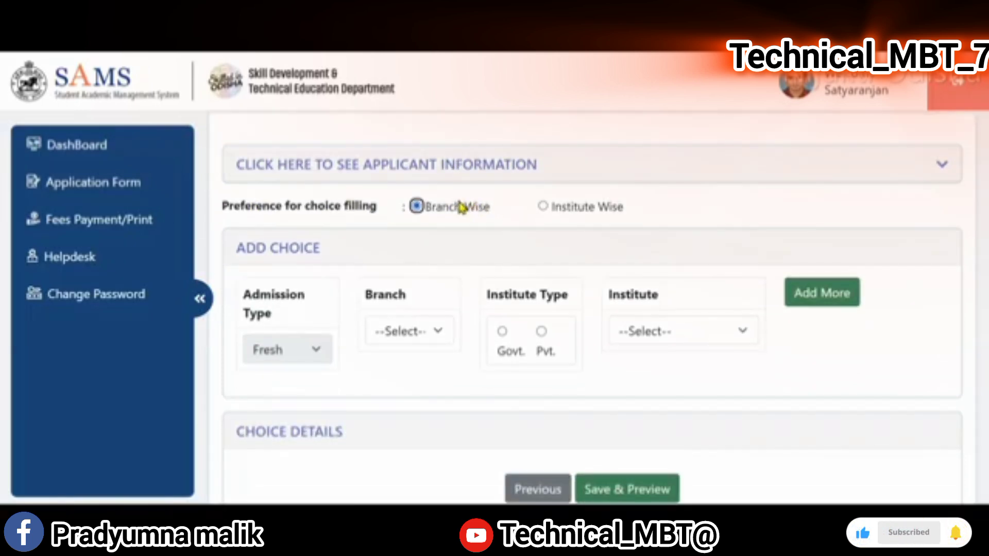
pyautogui.click(543, 207)
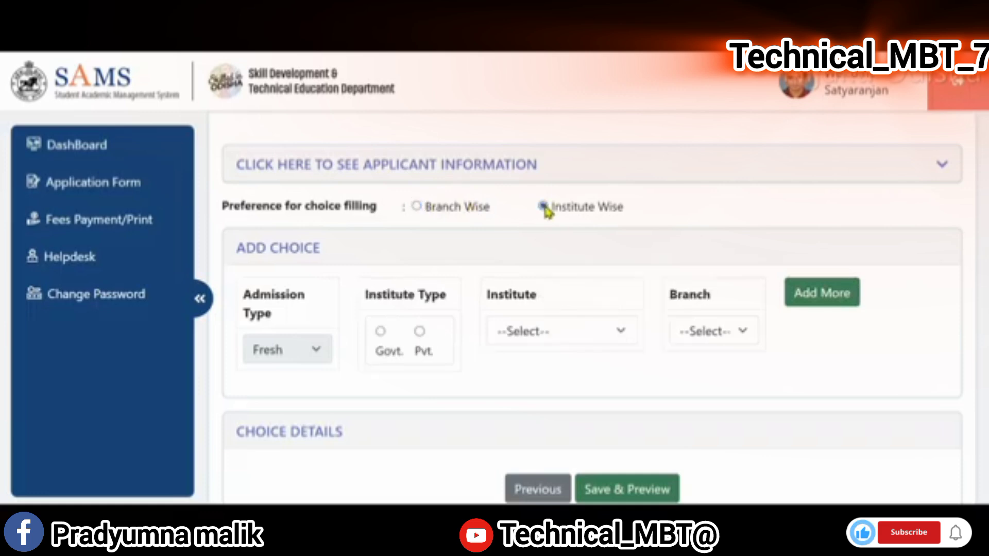
pyautogui.click(416, 207)
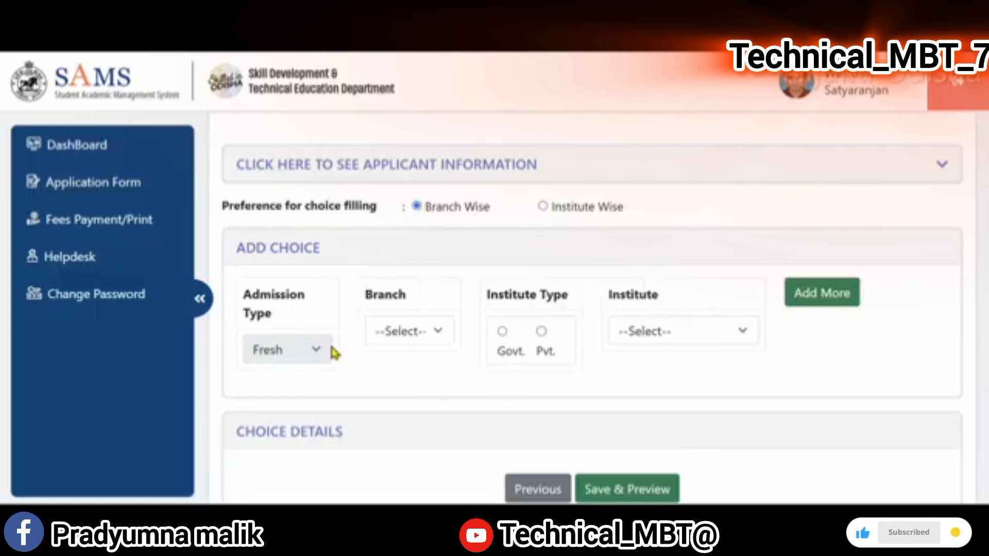
# Step: Select MECHANICAL as the branch for the first choice
pyautogui.click(429, 340)
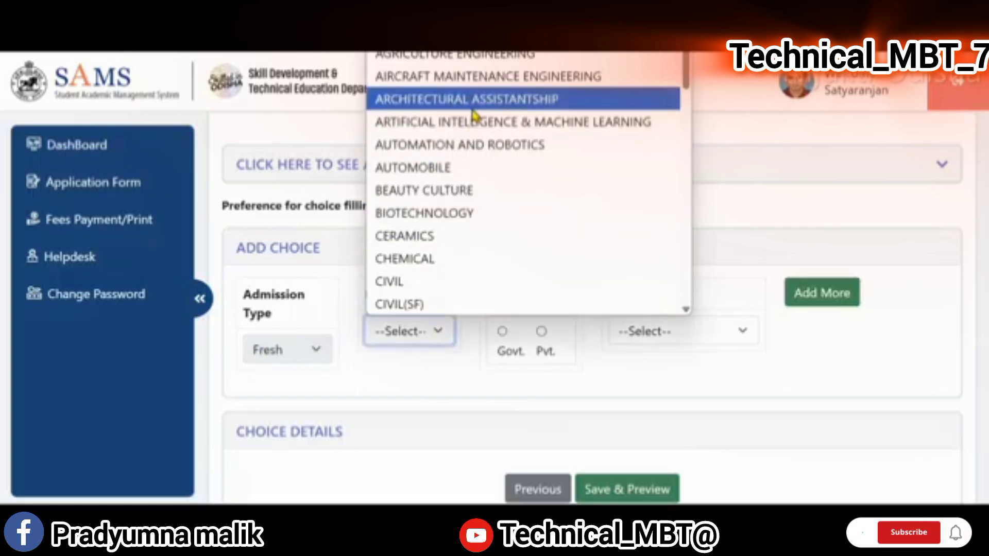
pyautogui.scroll(-3, 473, 116)
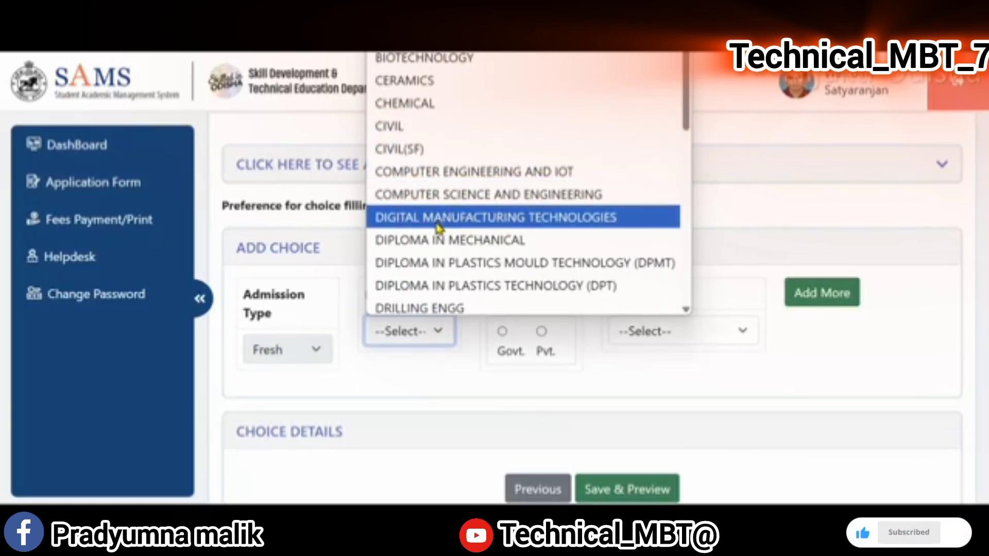
pyautogui.scroll(-3, 435, 268)
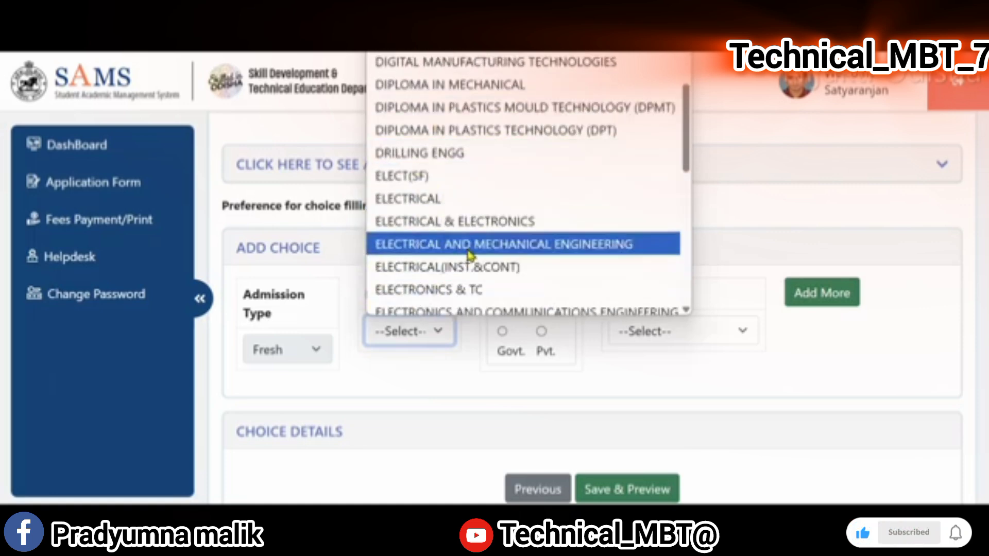
pyautogui.scroll(-3, 468, 252)
pyautogui.click(443, 294)
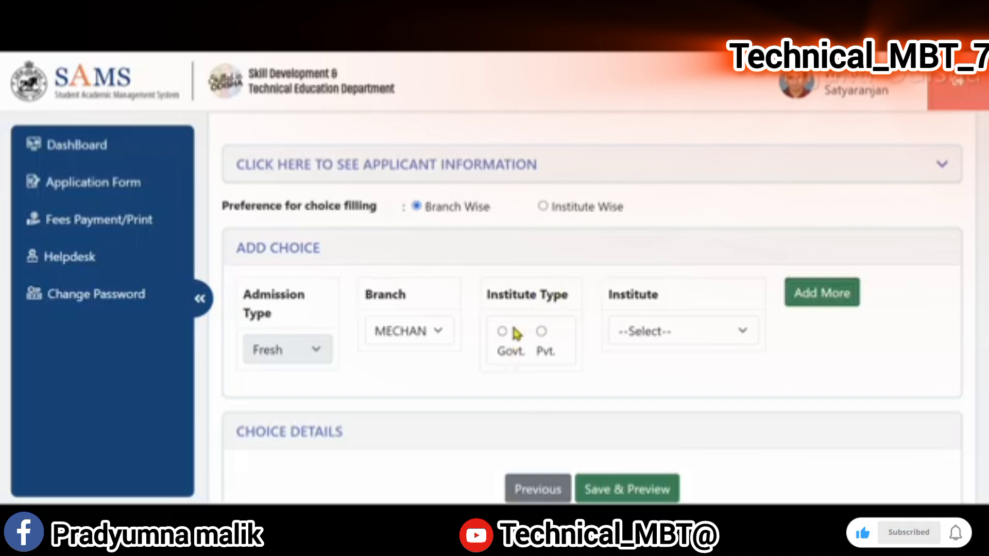
# Step: Set the institute type to Govt., select the Bhubanananda Orissa School of Engg., Cuttack, and add the MECHANICAL choice
pyautogui.click(503, 334)
pyautogui.click(671, 335)
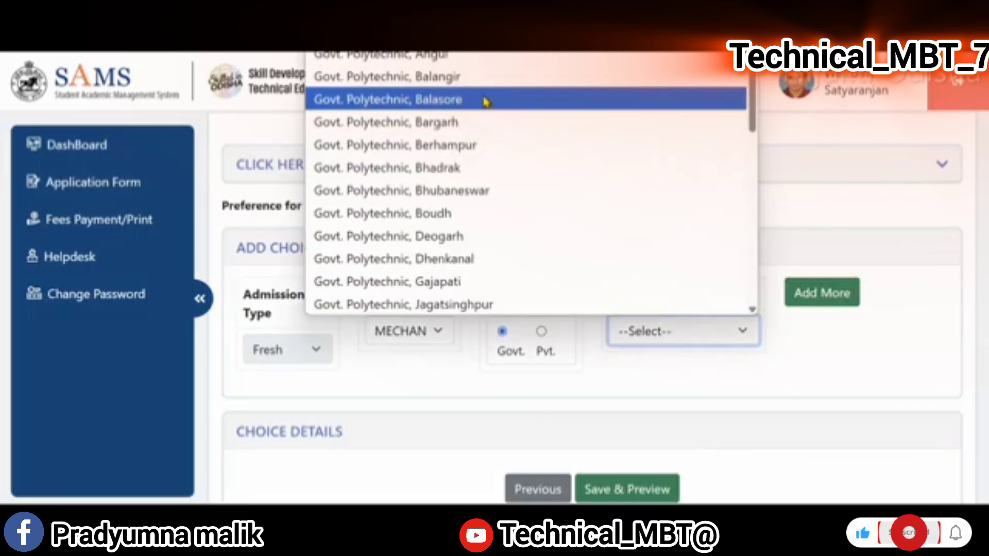
pyautogui.scroll(3, 530, 155)
pyautogui.click(592, 139)
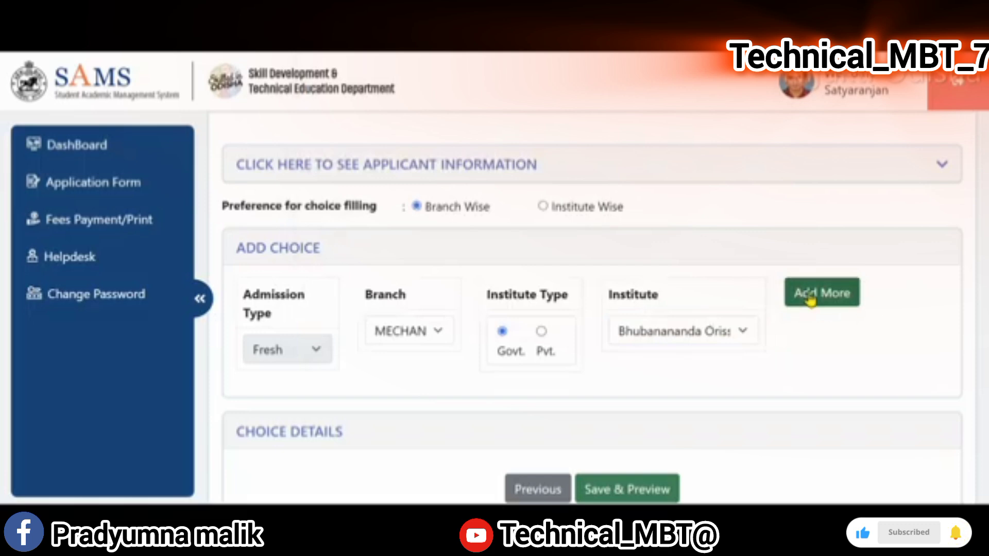
pyautogui.click(829, 300)
pyautogui.scroll(-3, 638, 326)
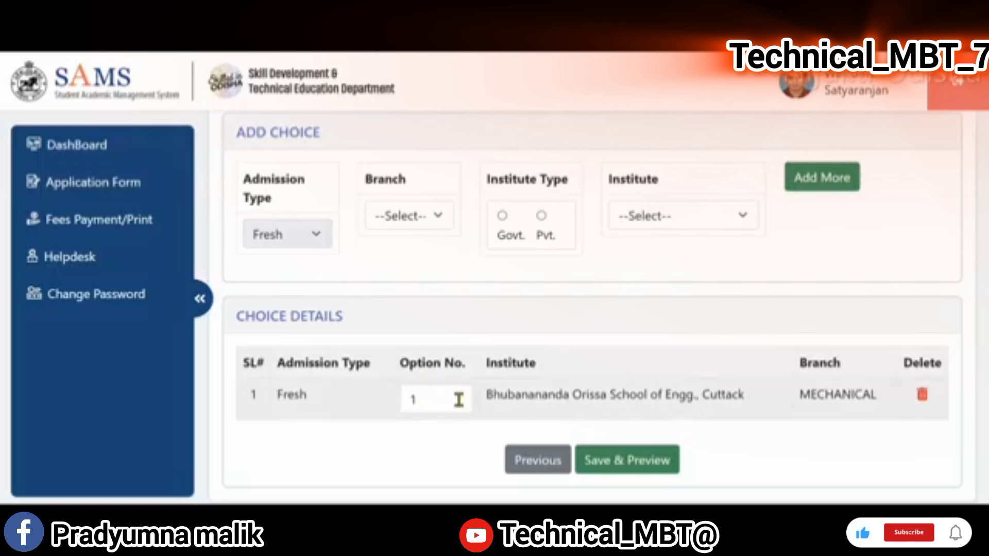
# Step: Select ELECTRONICS & TC as the branch for the second choice
pyautogui.scroll(2, 463, 351)
pyautogui.click(439, 294)
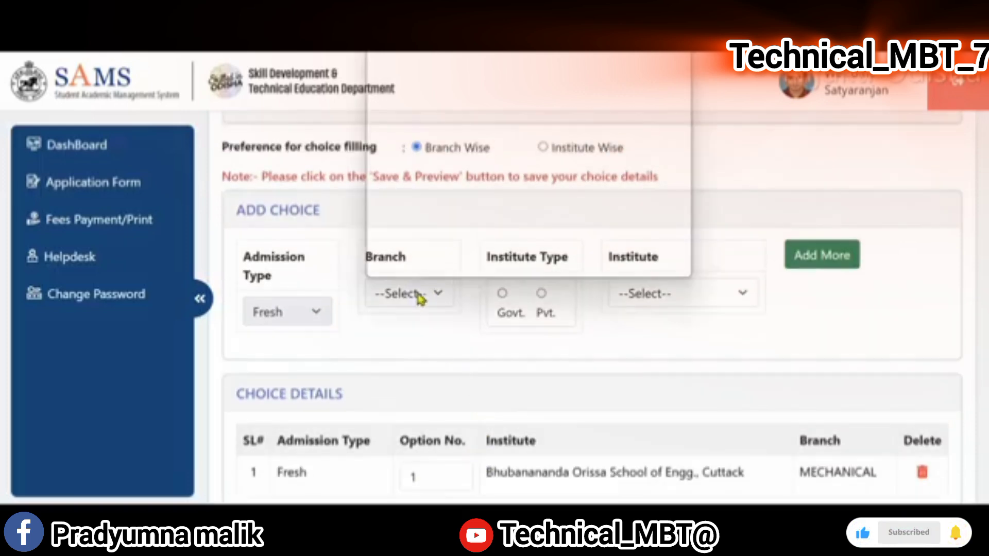
pyautogui.scroll(-4, 453, 232)
pyautogui.scroll(-5, 455, 226)
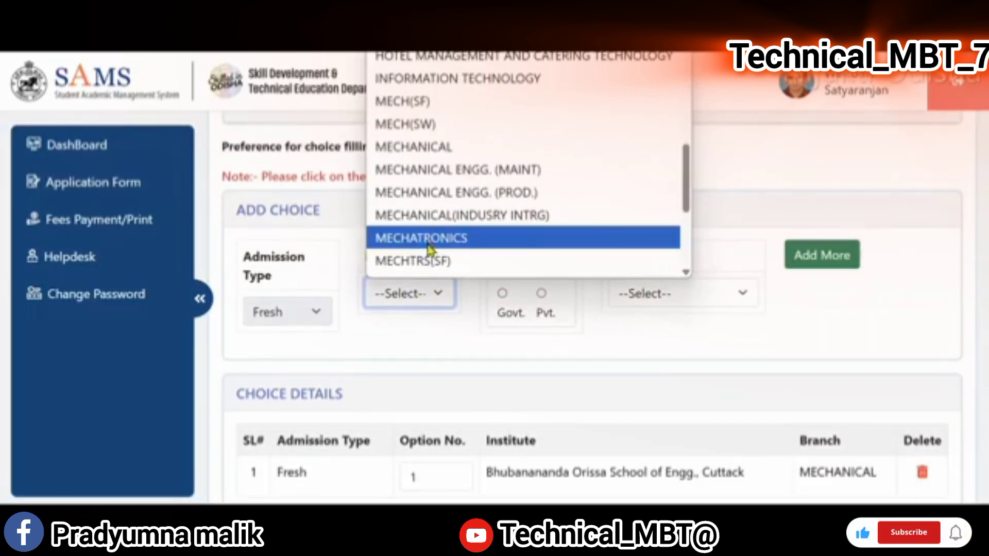
pyautogui.scroll(-4, 435, 237)
pyautogui.scroll(4, 451, 208)
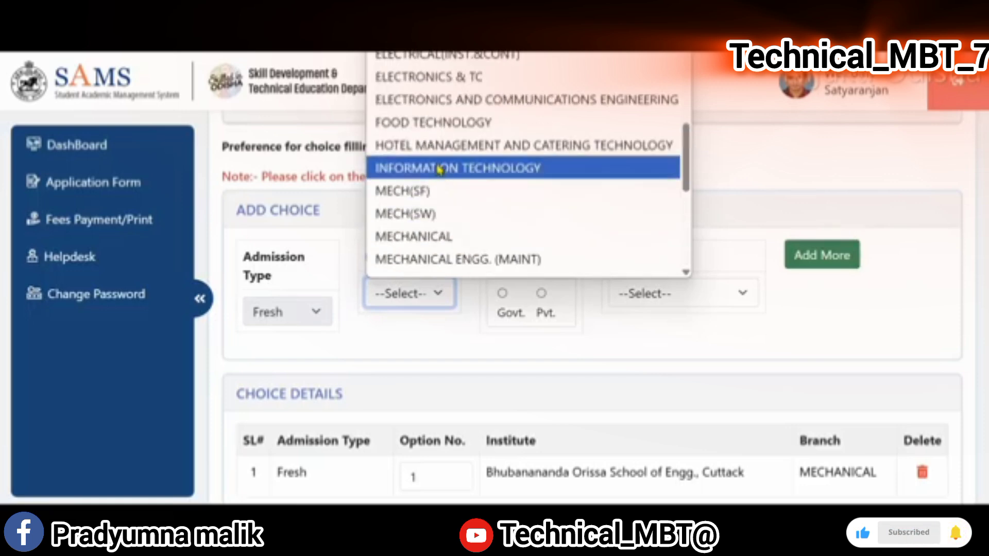
pyautogui.click(435, 83)
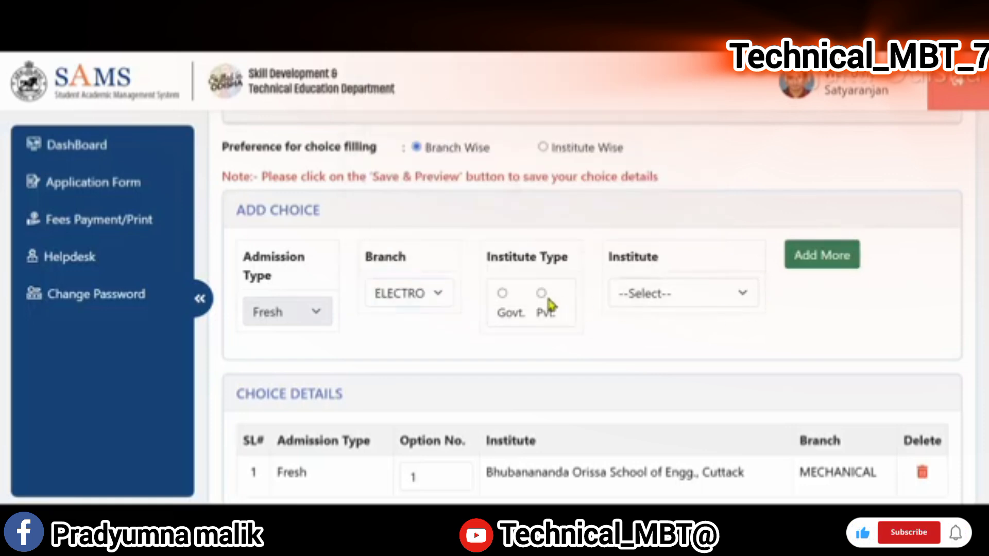
# Step: Add the ELECTRONICS & TC choice with institute type Govt. and institute Bhubanananda Orissa School of Engg., Cuttack
pyautogui.click(502, 293)
pyautogui.click(644, 307)
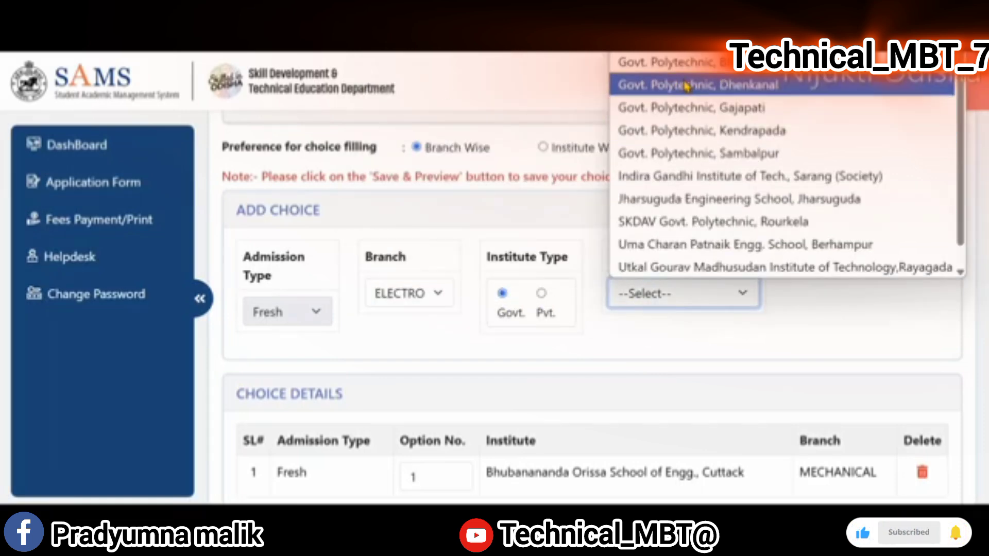
pyautogui.scroll(3, 669, 129)
pyautogui.click(670, 74)
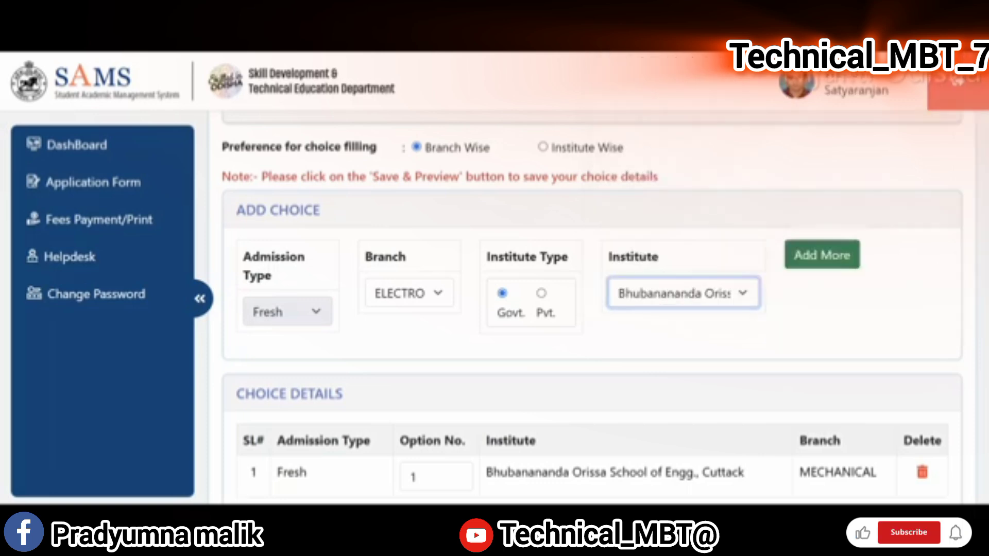
pyautogui.click(818, 260)
pyautogui.scroll(-3, 789, 323)
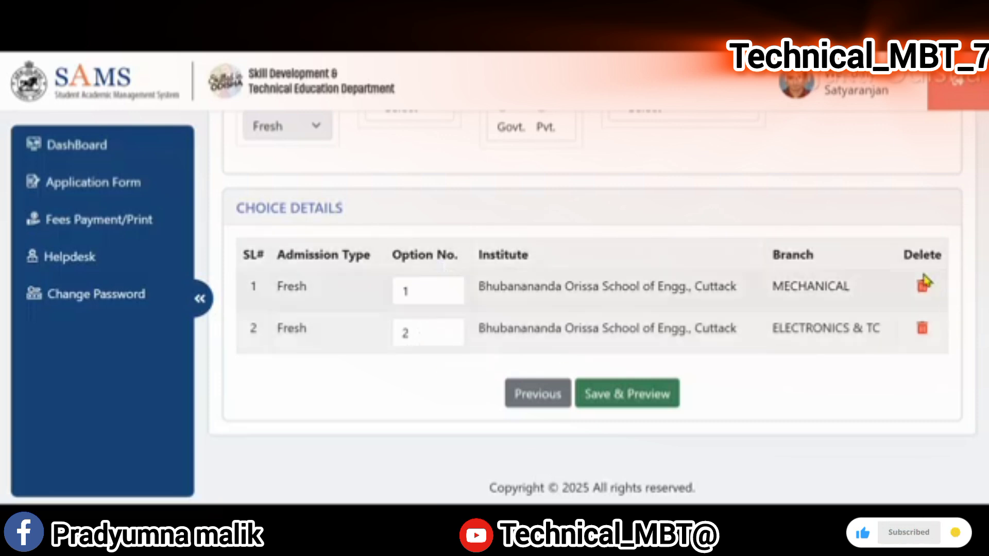
# Step: Review the Add Choice fields and the option order, institutes and branches listed in the choice details
pyautogui.scroll(5, 880, 342)
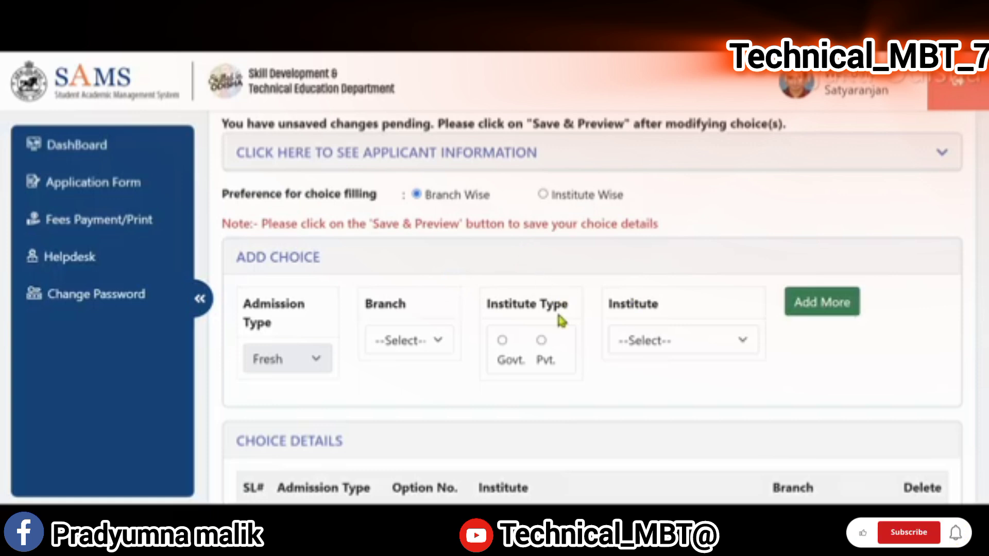
pyautogui.scroll(2, 386, 353)
pyautogui.scroll(-3, 411, 346)
pyautogui.scroll(-1, 411, 346)
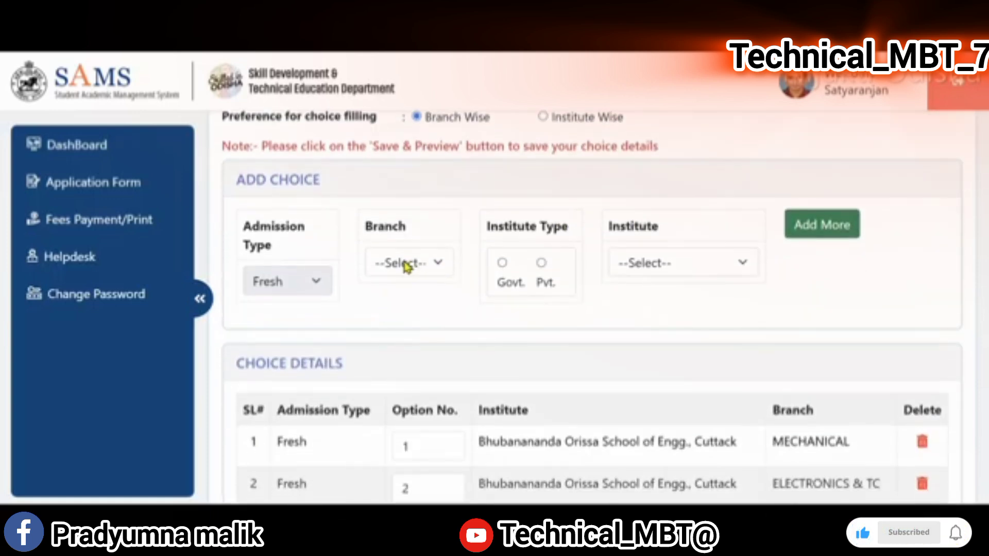
pyautogui.scroll(-3, 771, 333)
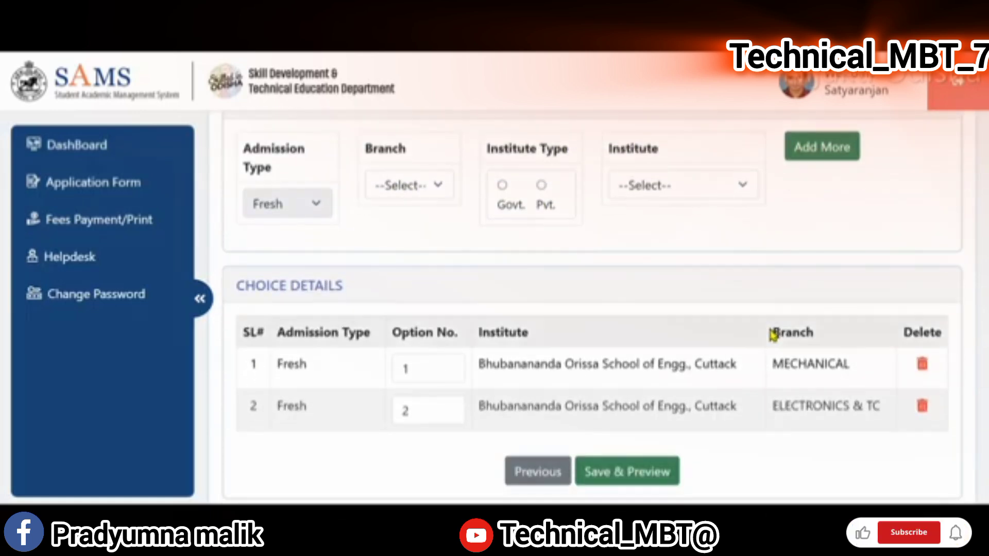
pyautogui.scroll(3, 553, 277)
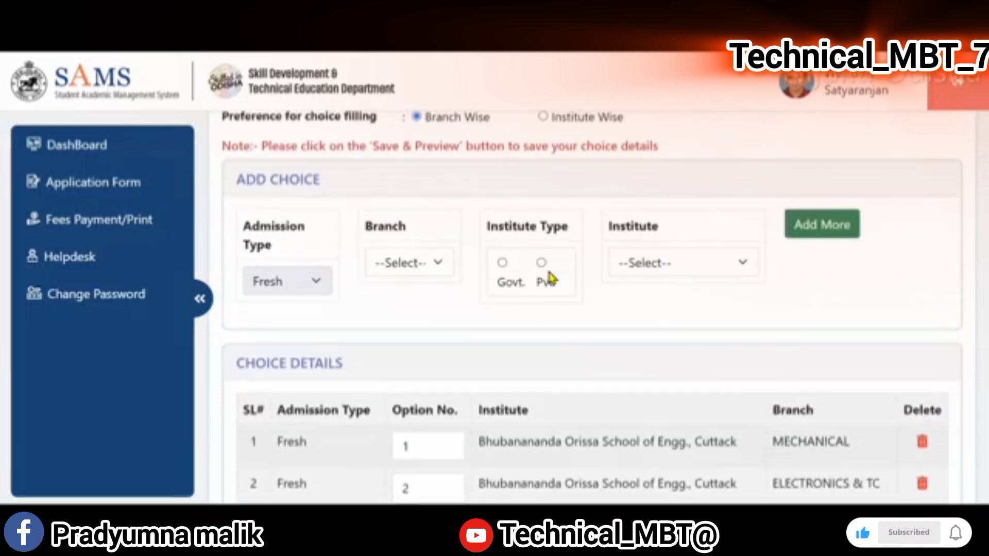
pyautogui.scroll(-2, 633, 461)
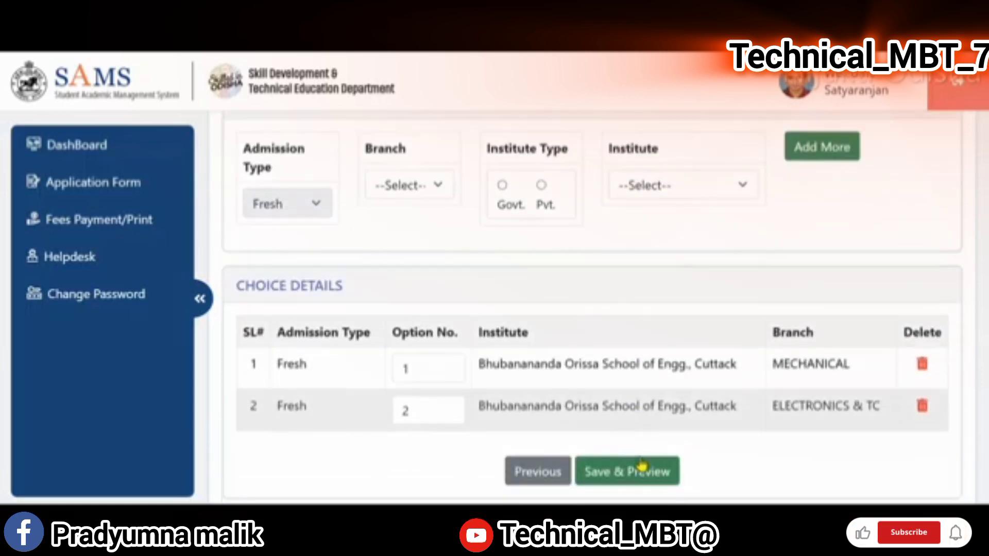
pyautogui.scroll(3, 576, 211)
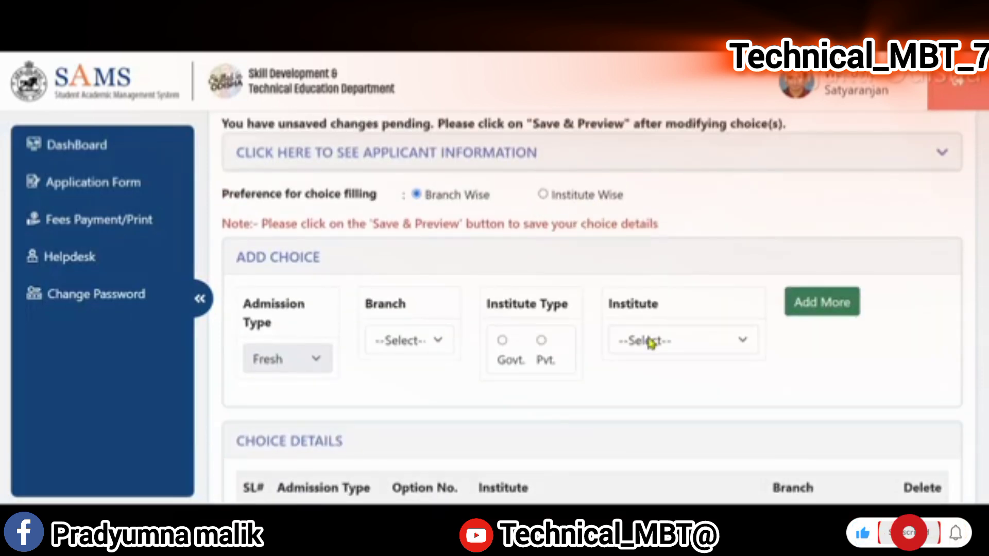
pyautogui.scroll(-3, 659, 355)
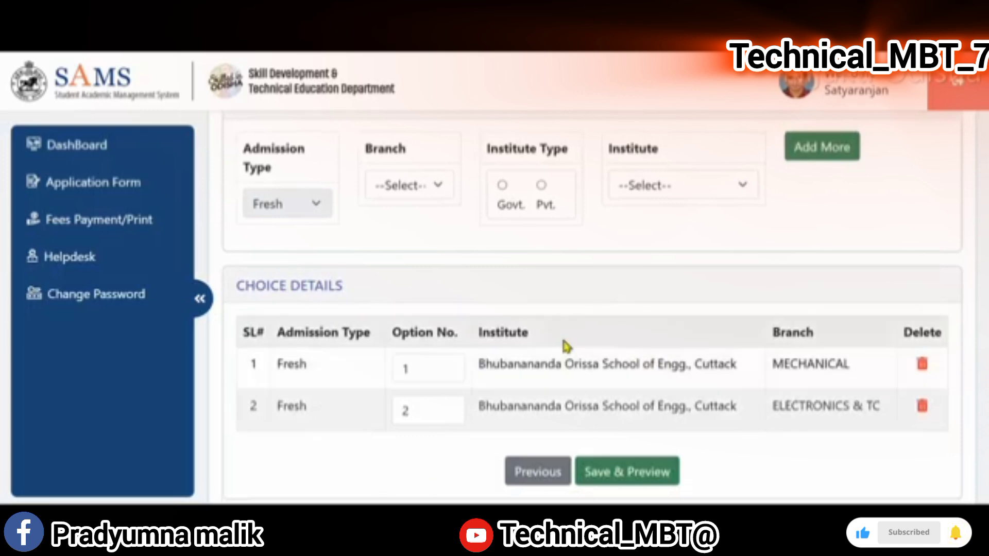
# Step: Save and confirm the choice list, and look through the application preview down to the option details and declaration
pyautogui.scroll(-2, 577, 361)
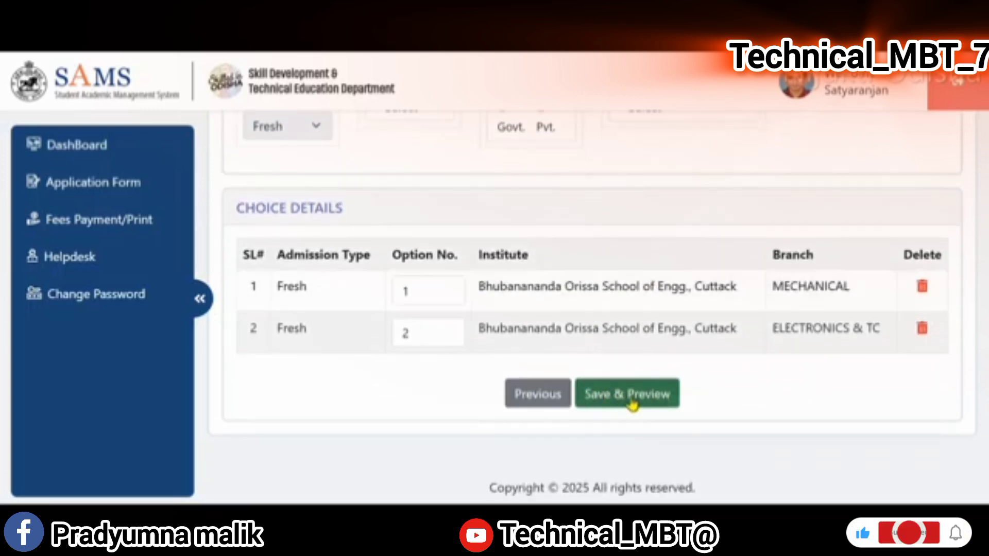
pyautogui.click(633, 404)
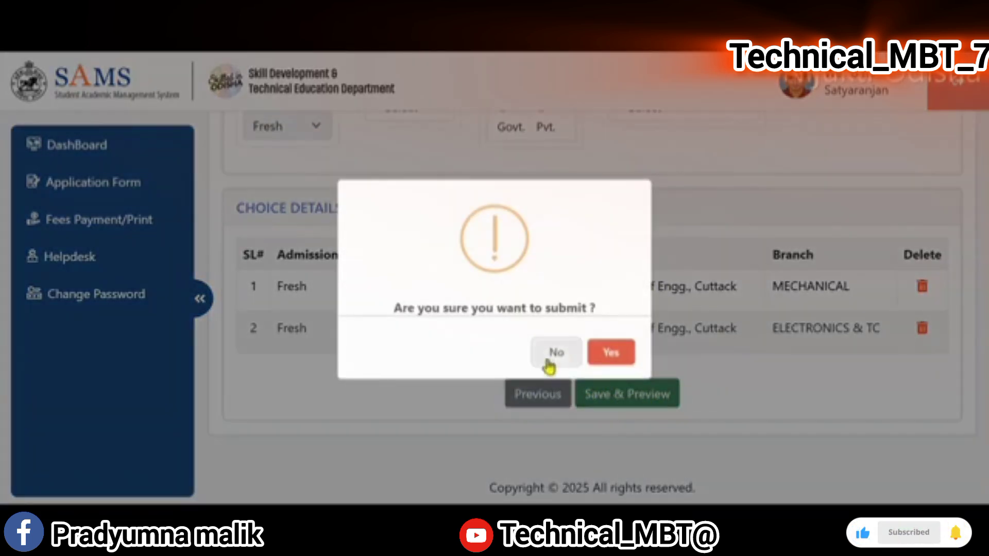
pyautogui.click(610, 355)
pyautogui.click(609, 354)
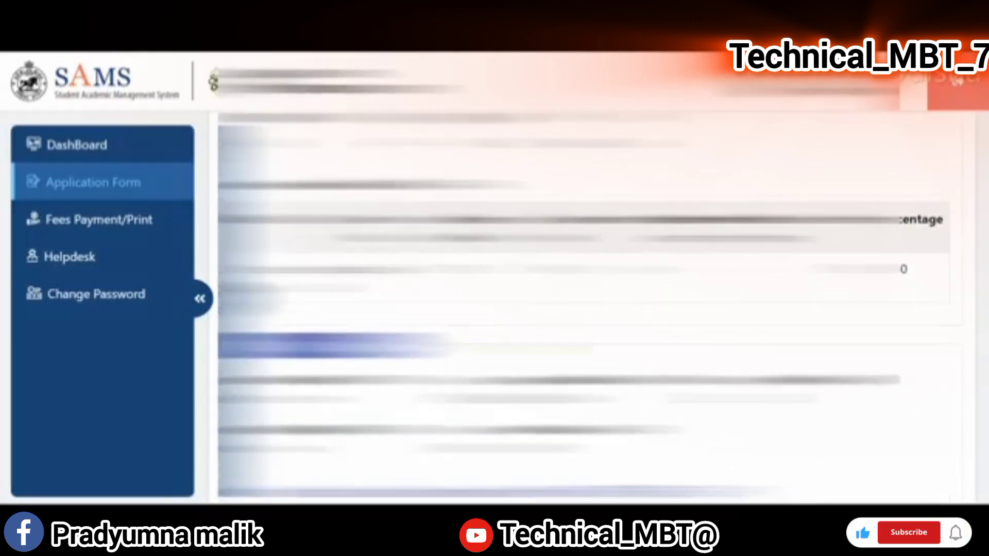
pyautogui.scroll(-5, 592, 309)
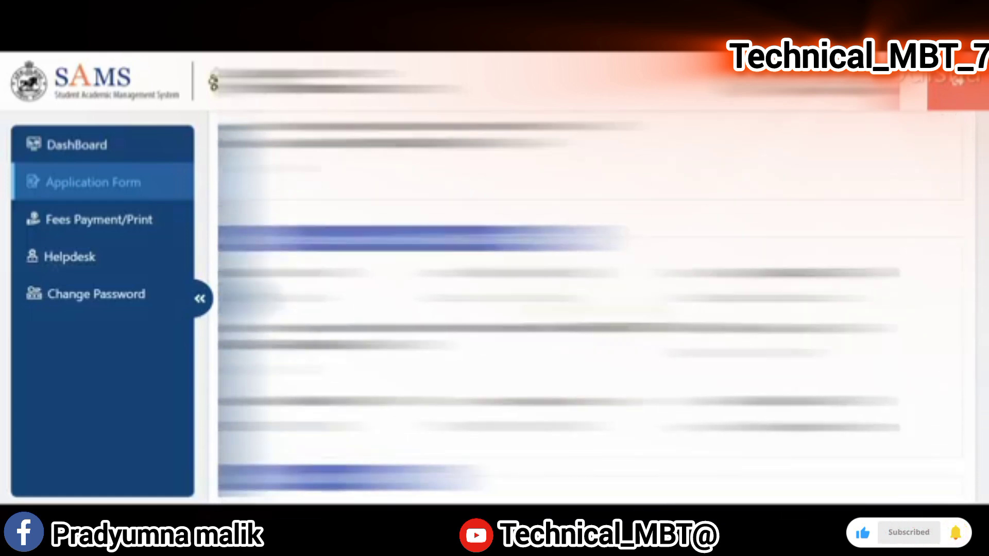
pyautogui.scroll(-5, 592, 309)
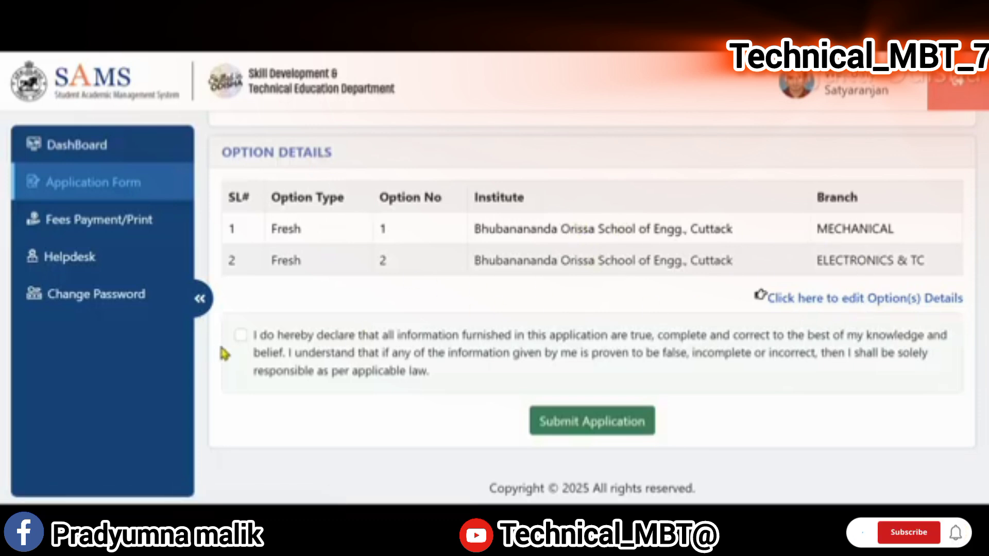
# Step: Accept the declaration that all furnished information is true, and submit the application form with confirmation
pyautogui.click(241, 335)
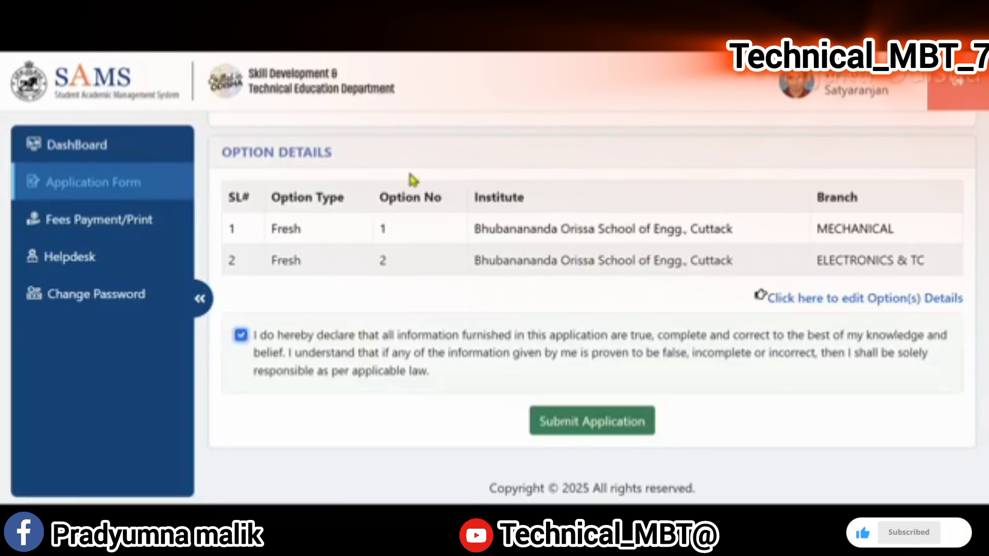
pyautogui.click(578, 432)
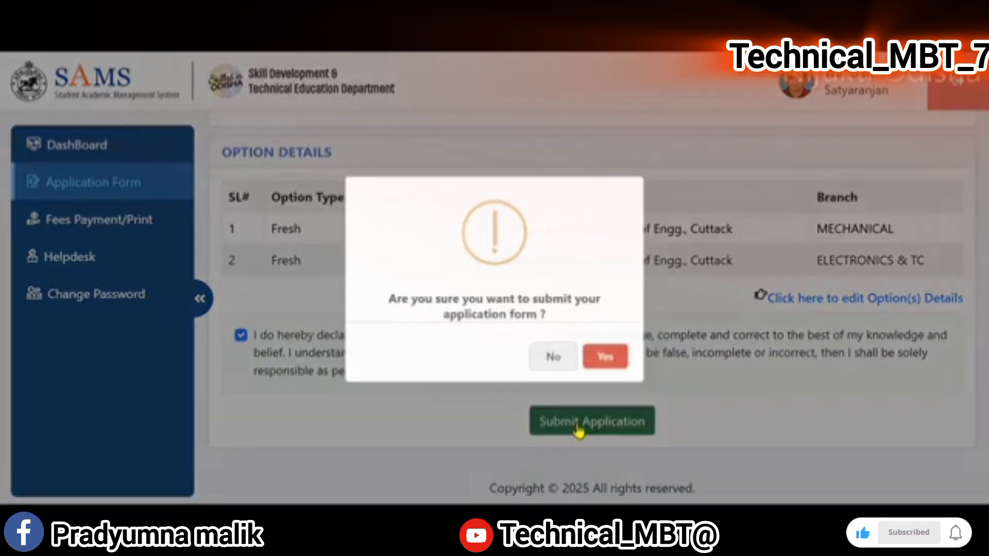
pyautogui.click(618, 363)
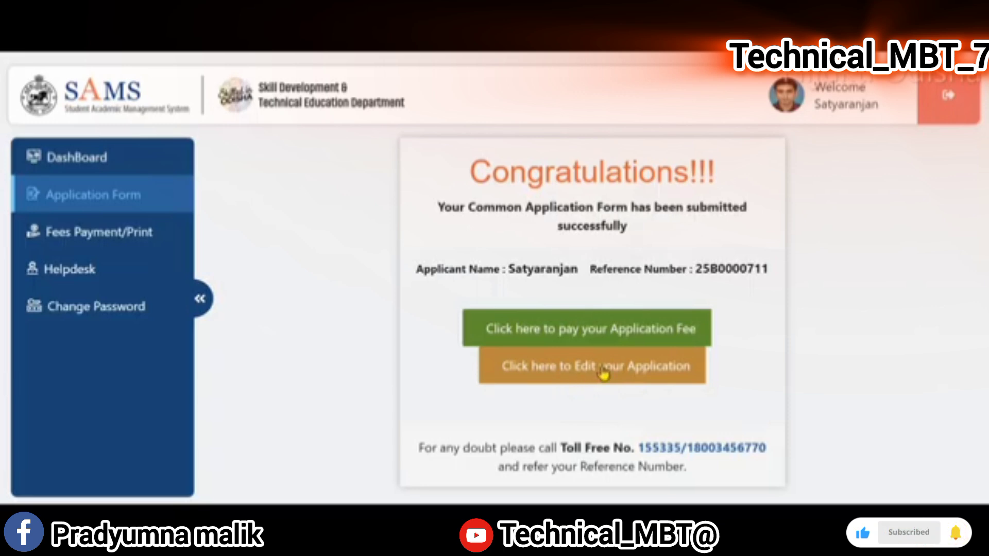
# Step: Proceed to the application fee payment and confirm paying the applicant's fee to open the payment gateway
pyautogui.click(643, 335)
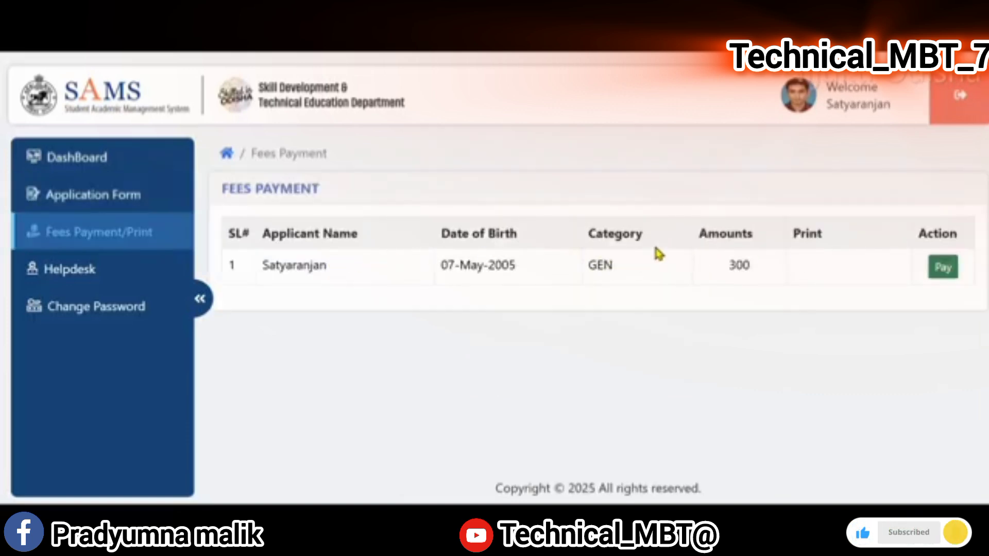
pyautogui.click(945, 270)
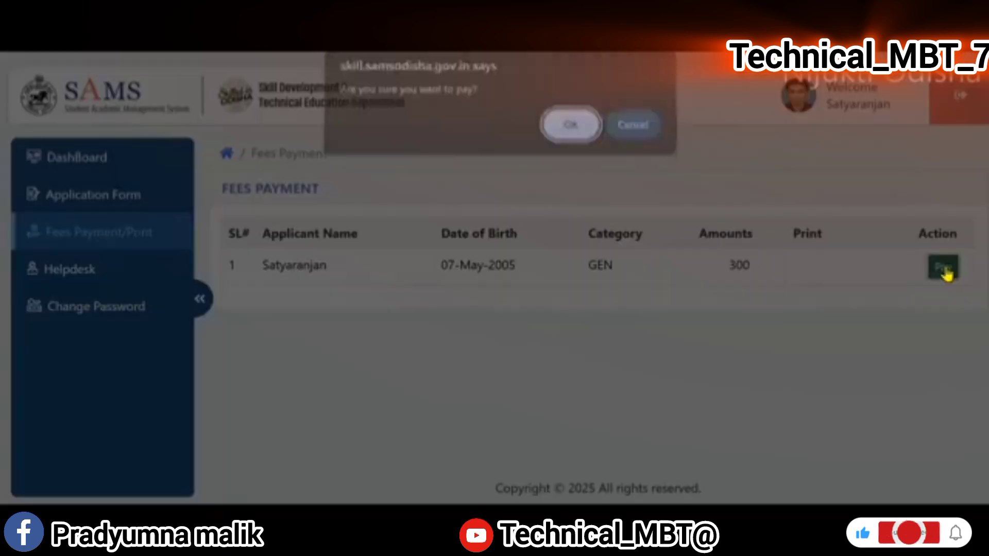
pyautogui.click(564, 134)
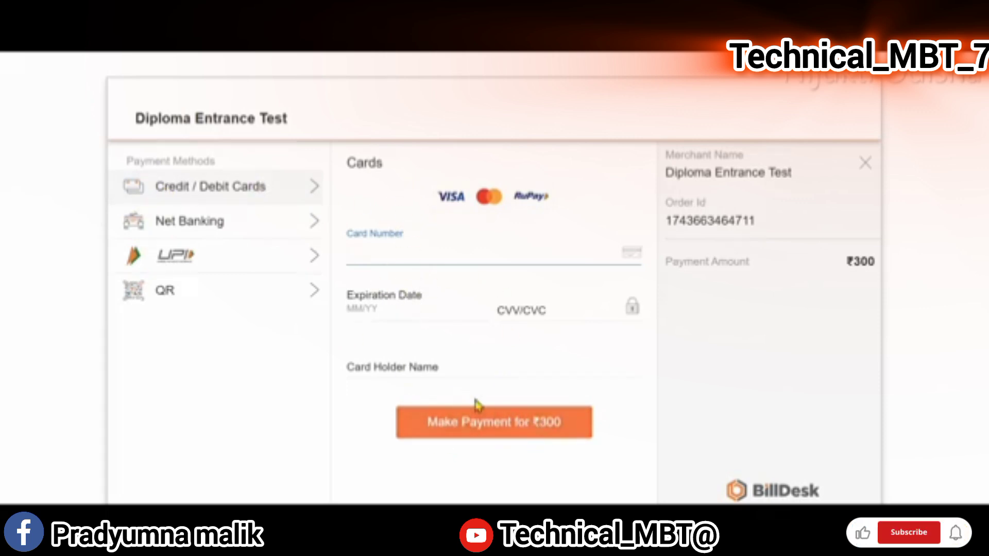
# Step: Choose QR as the payment method for the application fee, with BHIM UPI as the QR option
pyautogui.click(196, 297)
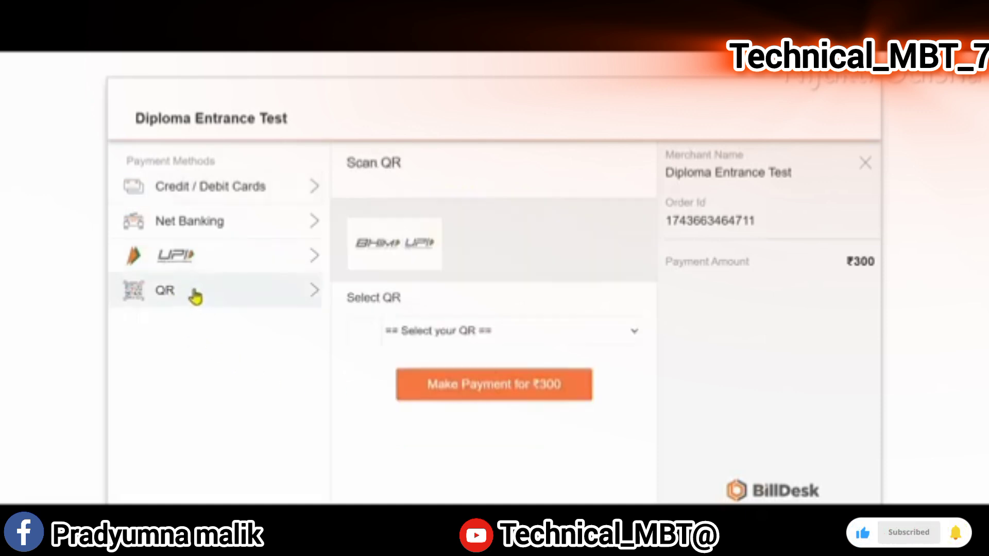
pyautogui.click(558, 329)
pyautogui.click(412, 374)
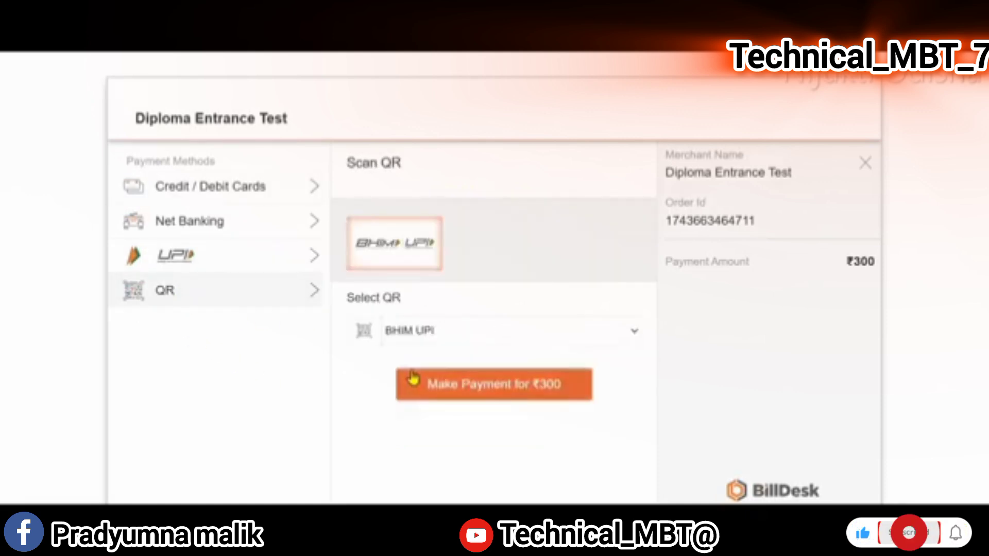